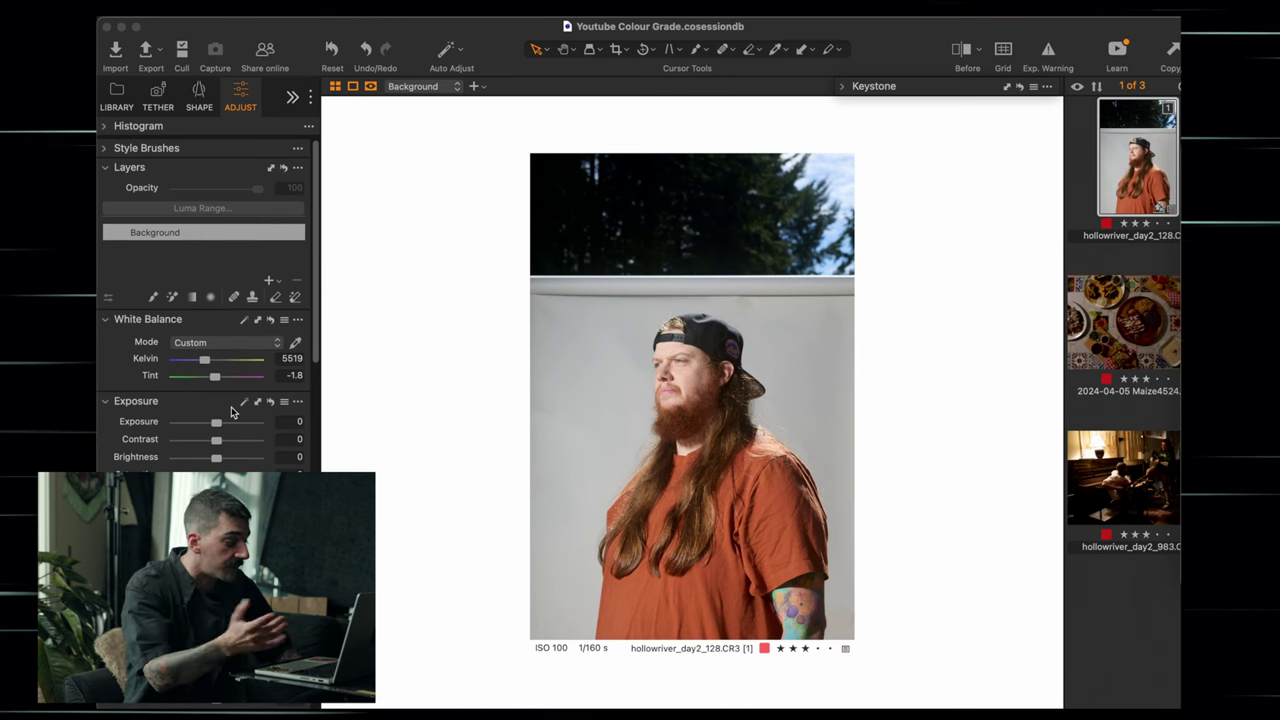
Step: Set the portrait's High Dynamic Range Shadow to 20 and Black to -23
scroll(231, 411, down, 5)
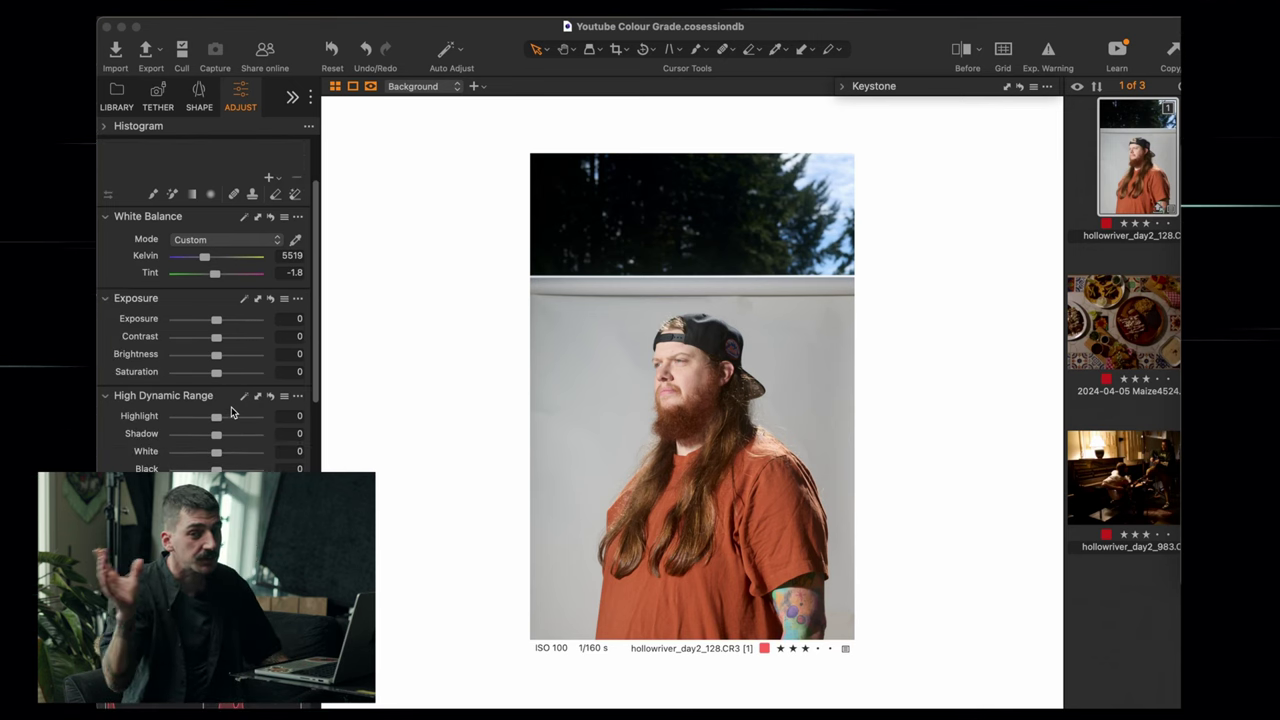
scroll(231, 411, down, 1)
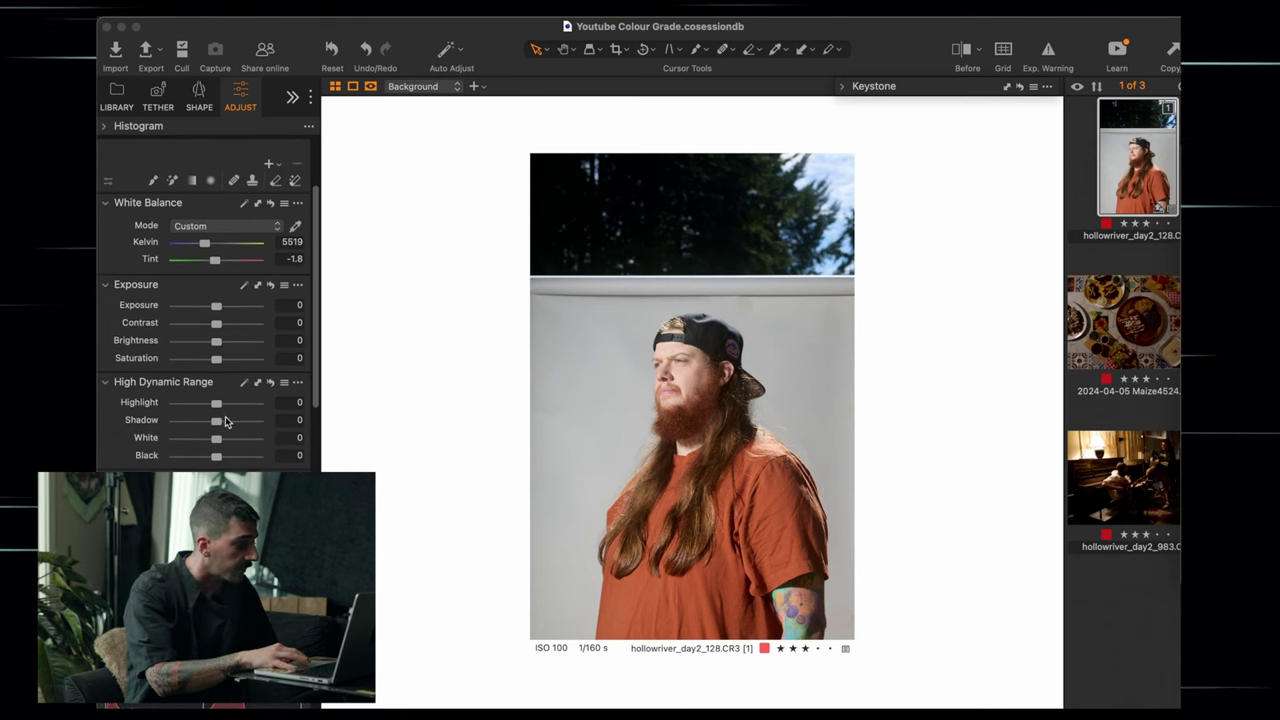
drag(225, 420, 225, 422)
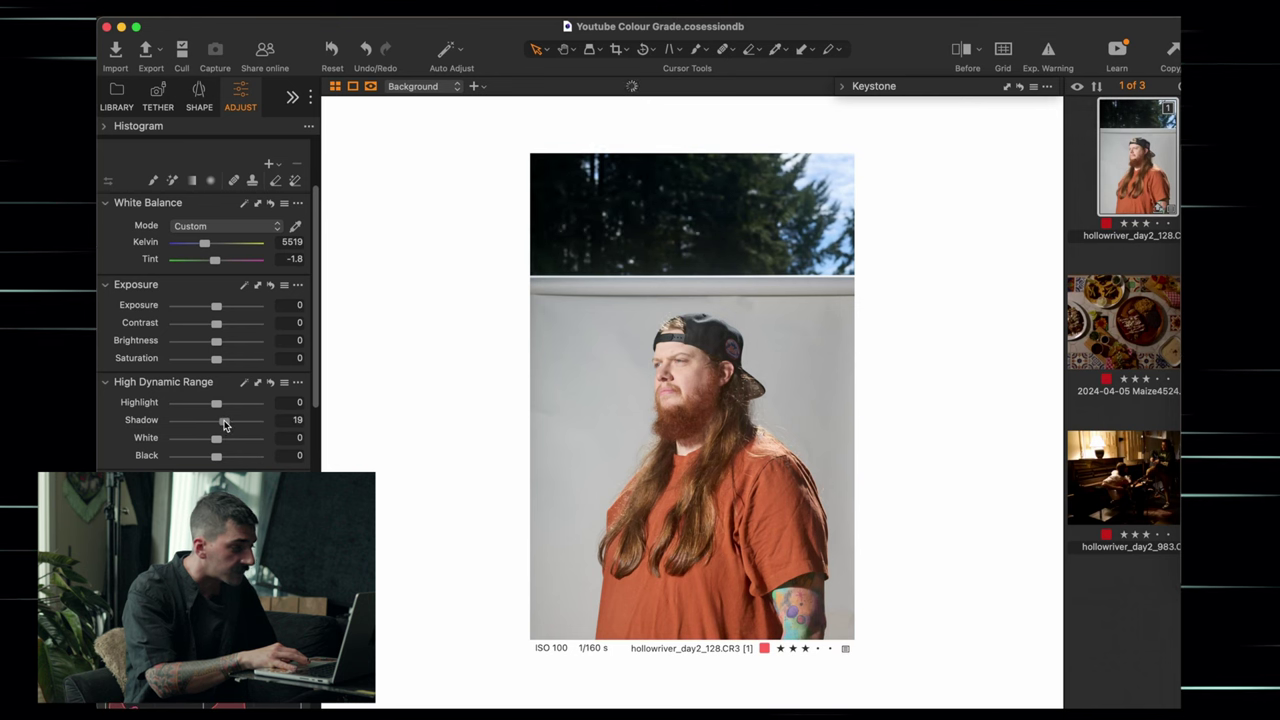
click(201, 456)
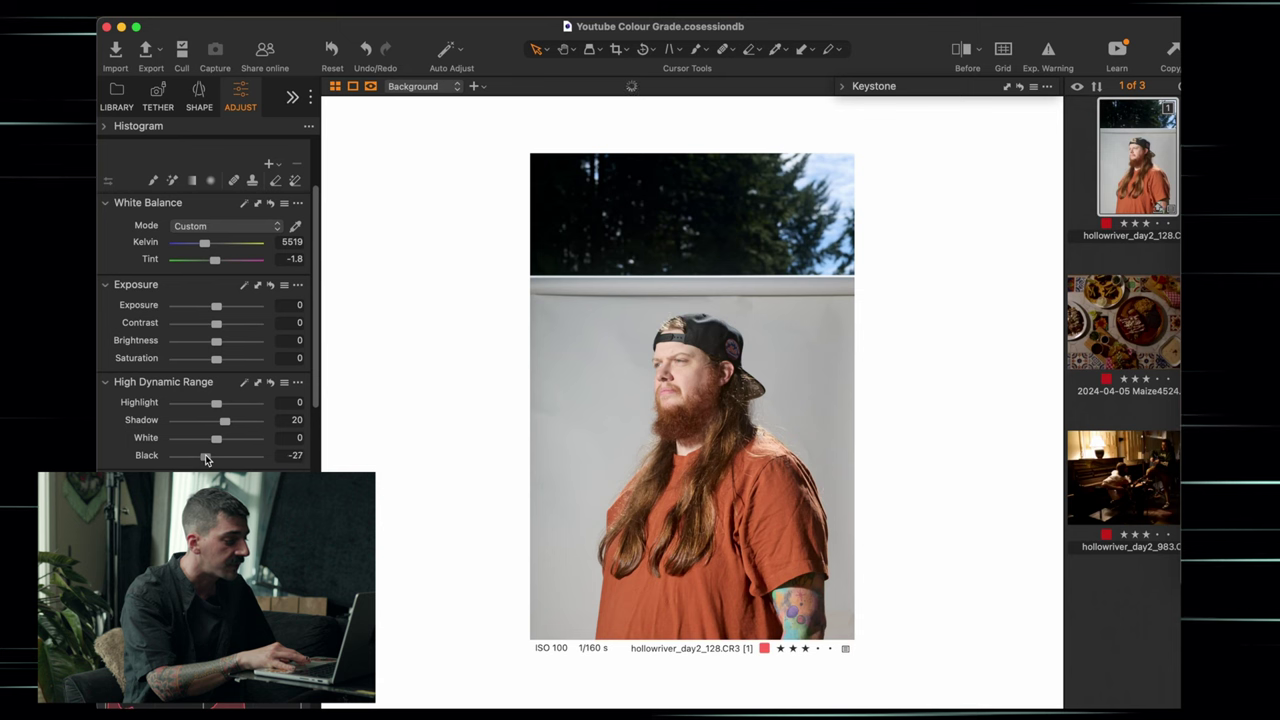
drag(206, 459, 207, 460)
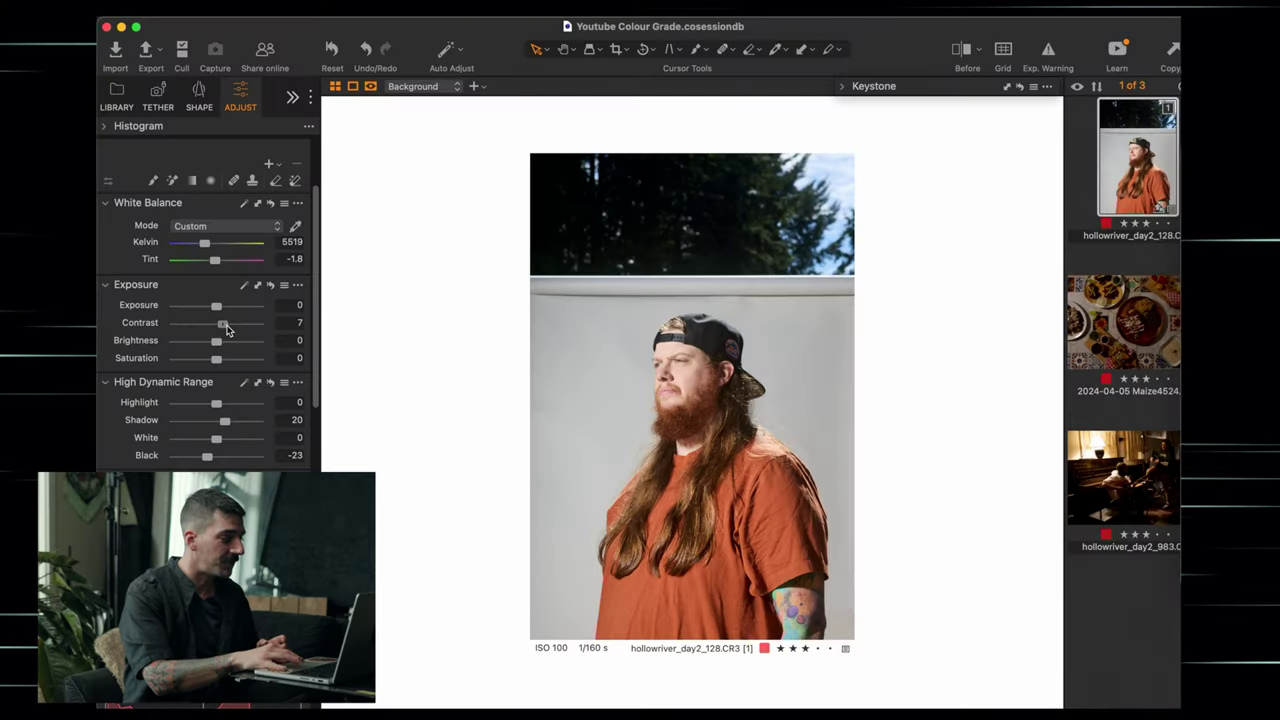
Step: Set the portrait's Contrast to 9 and its Saturation to -4 in the Exposure settings
drag(224, 325, 258, 325)
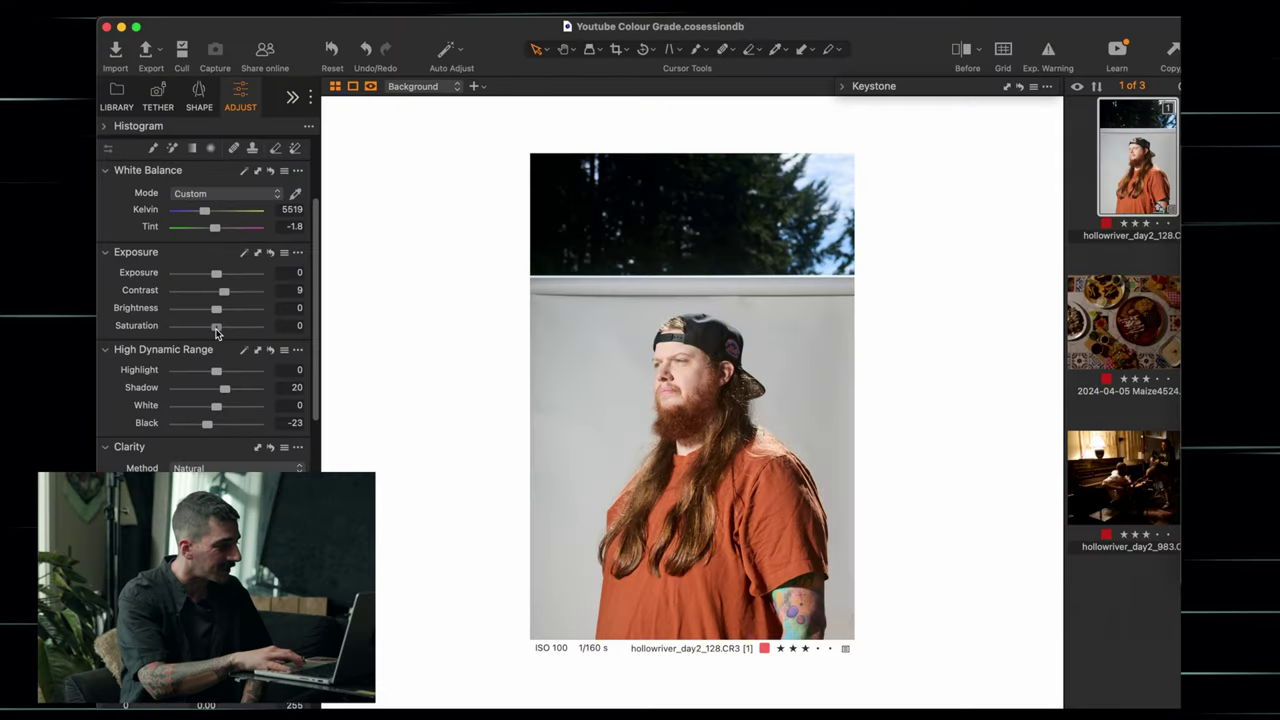
drag(216, 330, 214, 331)
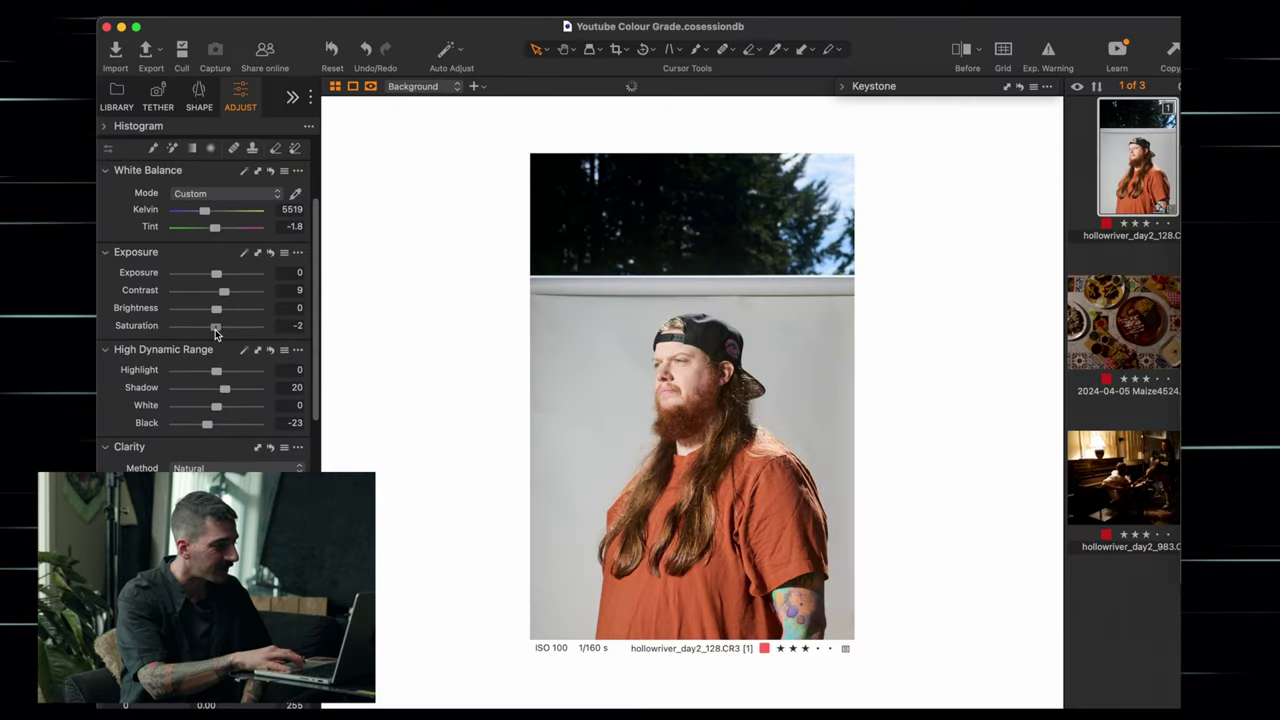
drag(214, 329, 213, 331)
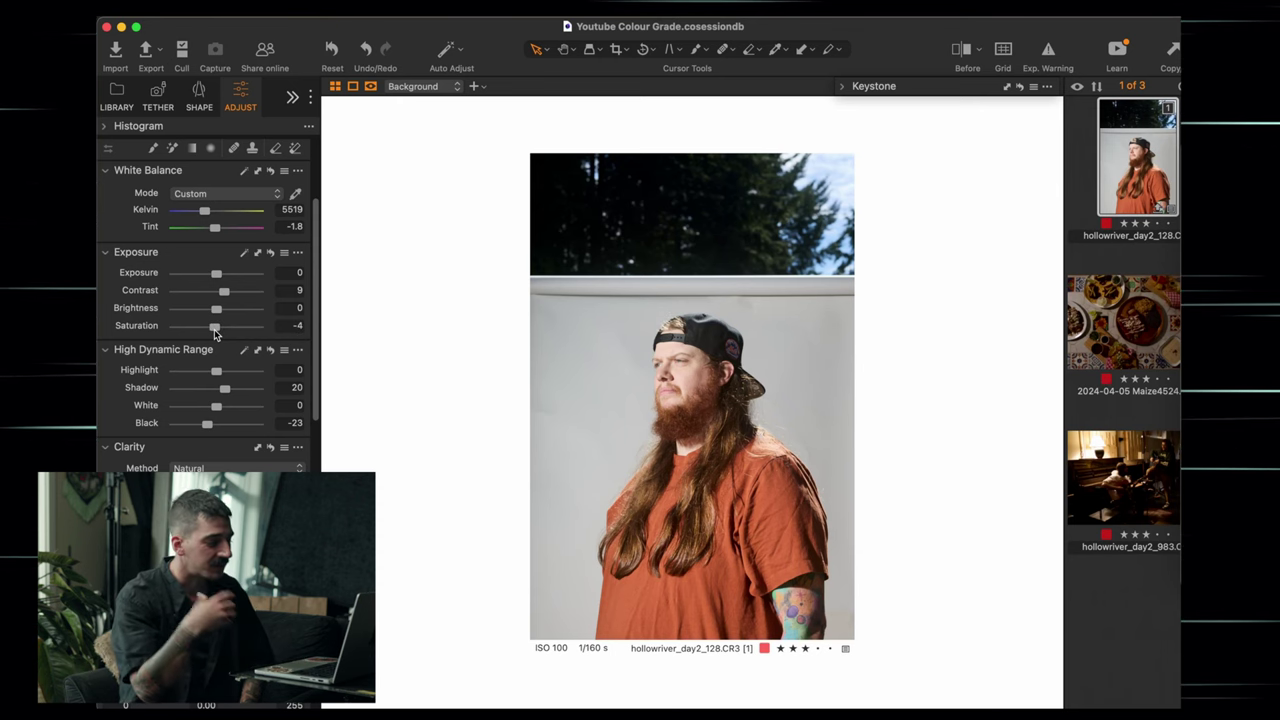
Step: Set Structure to 15 and Clarity to 8 with the Natural clarity method
scroll(214, 400, down, 2)
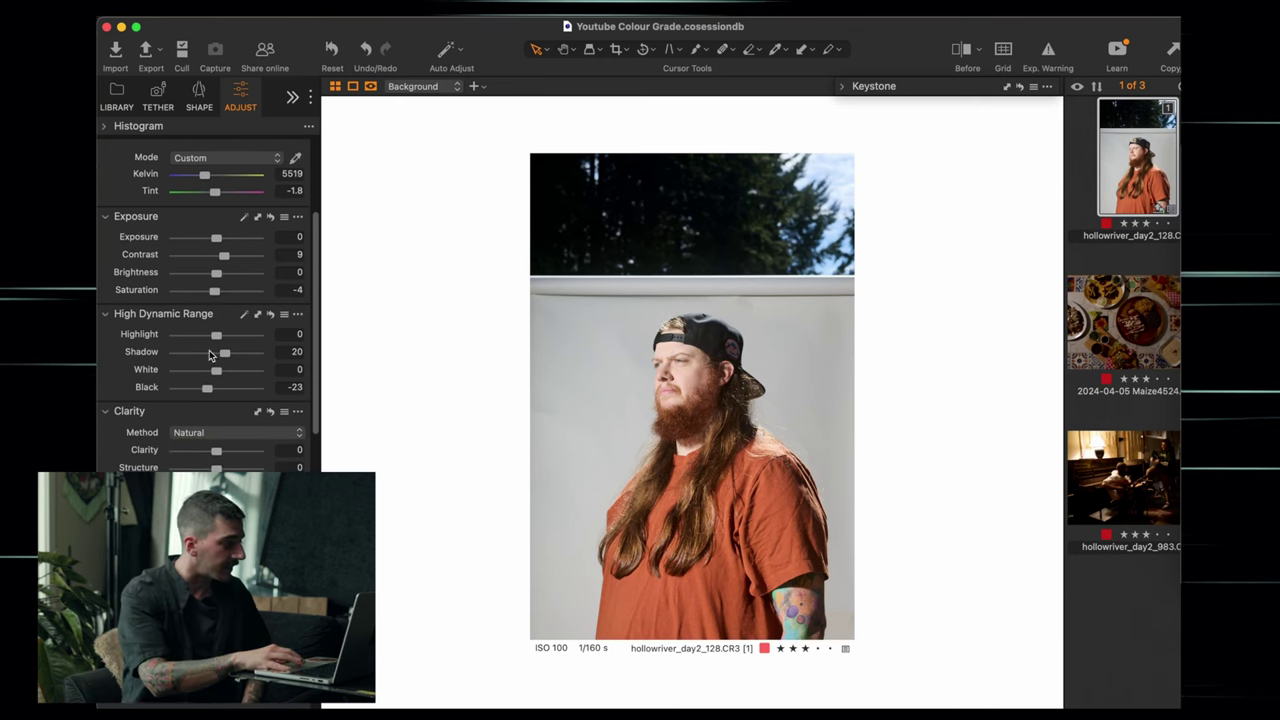
drag(221, 467, 224, 467)
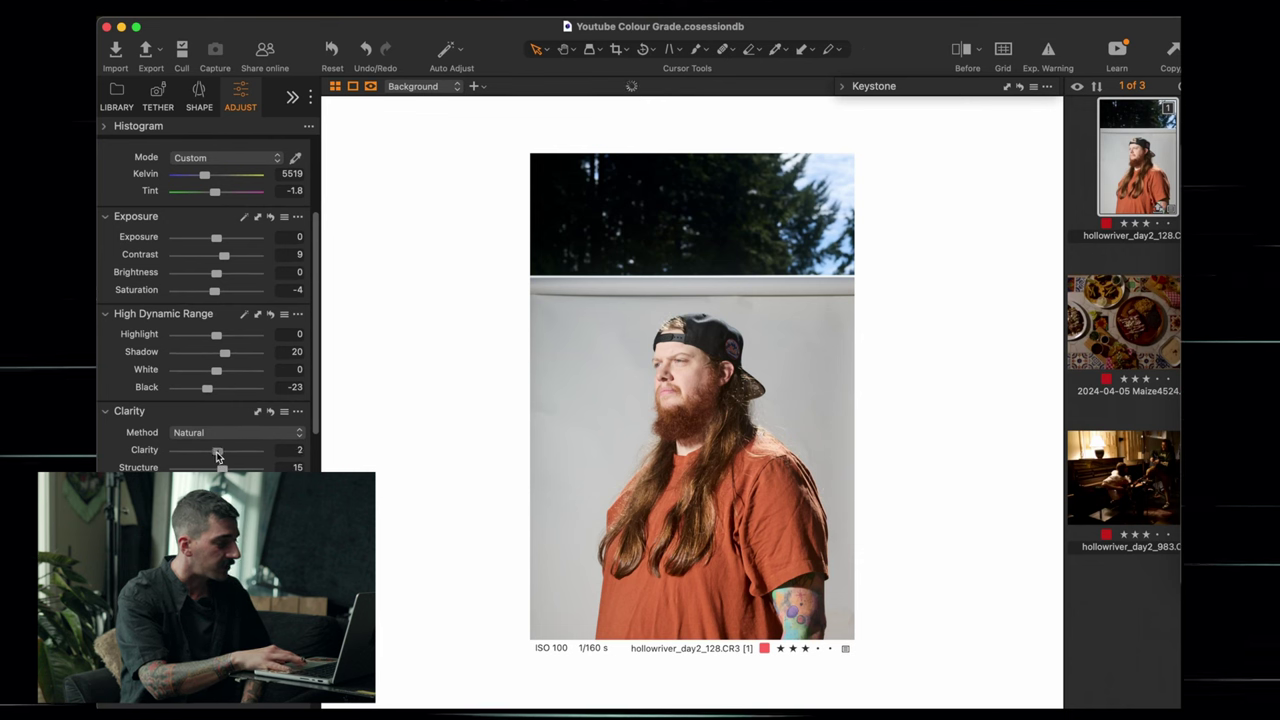
drag(218, 456, 220, 457)
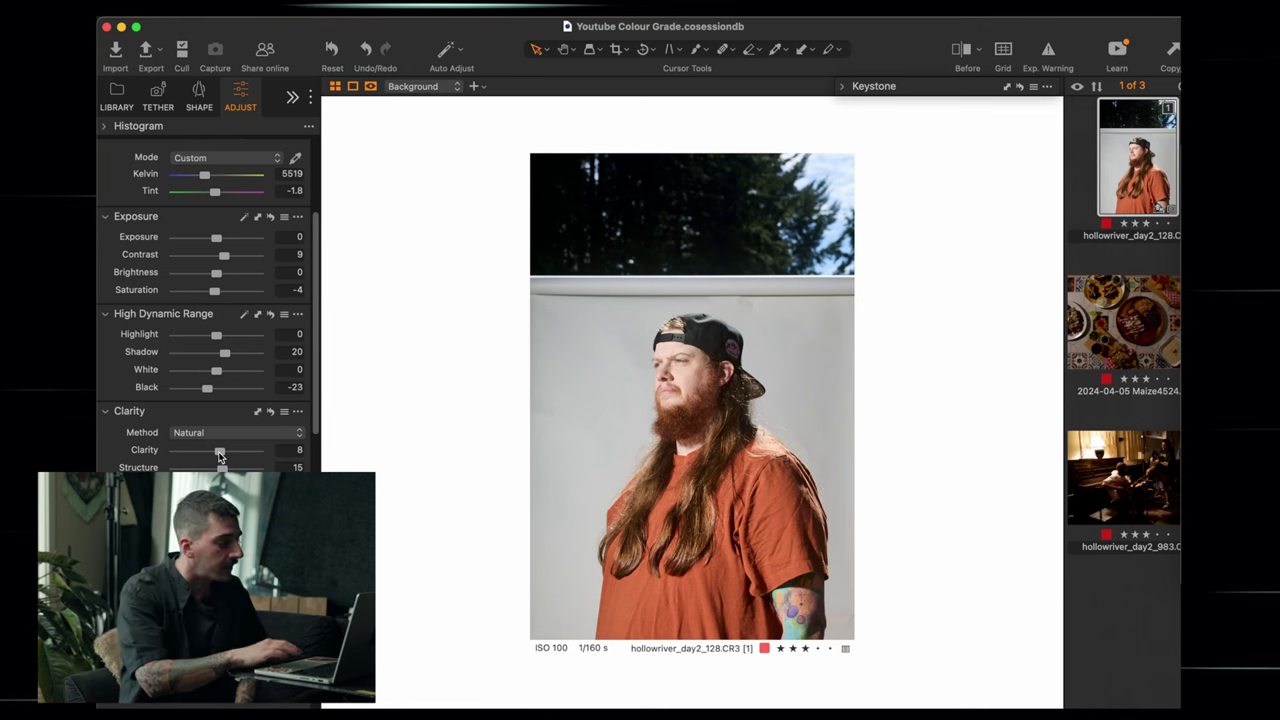
Step: Shape a gentle S on the Luma curve, lowering a shadow point to input 60, output 57 and slightly raising a highlight point
scroll(241, 420, down, 5)
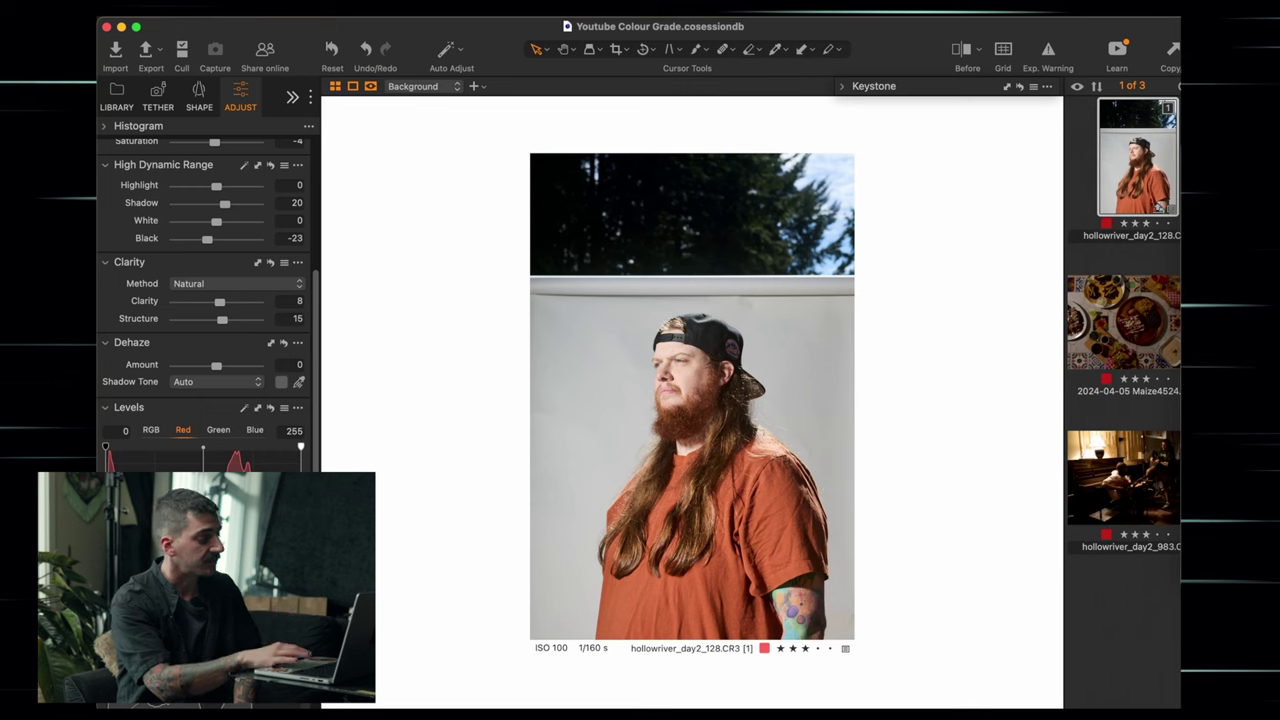
scroll(208, 300, down, 8)
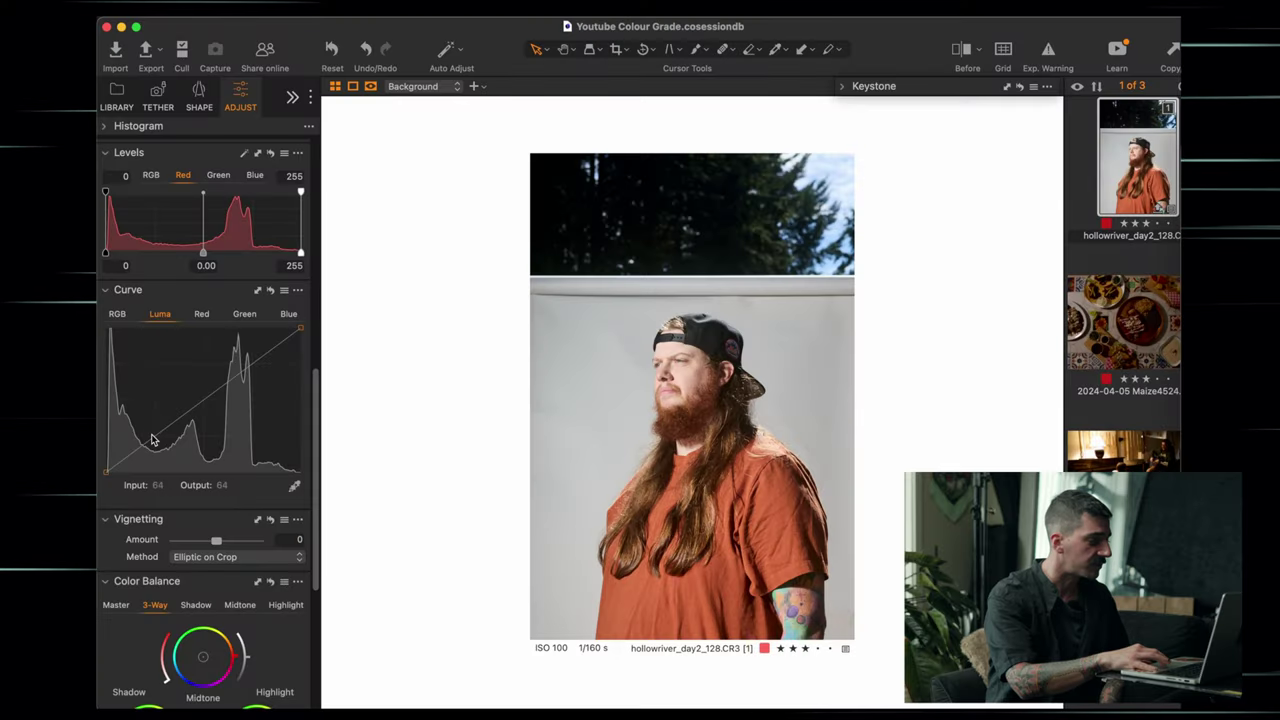
click(149, 443)
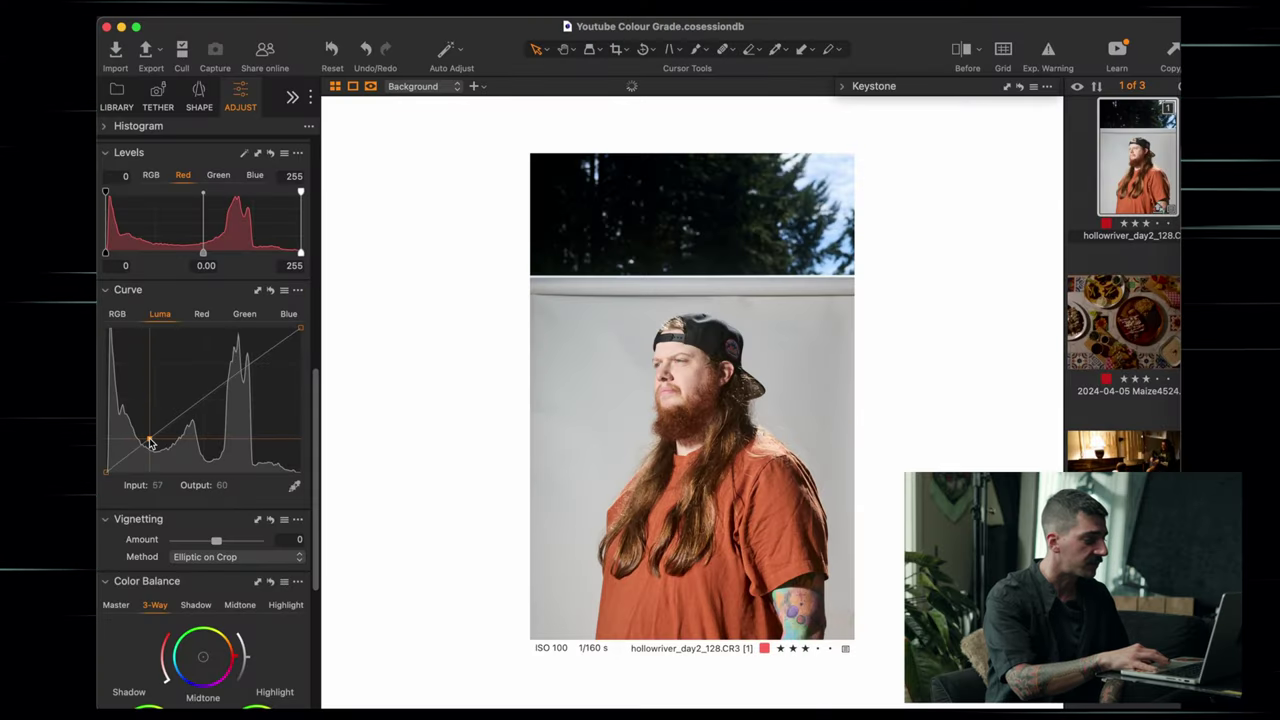
click(241, 374)
drag(241, 374, 241, 368)
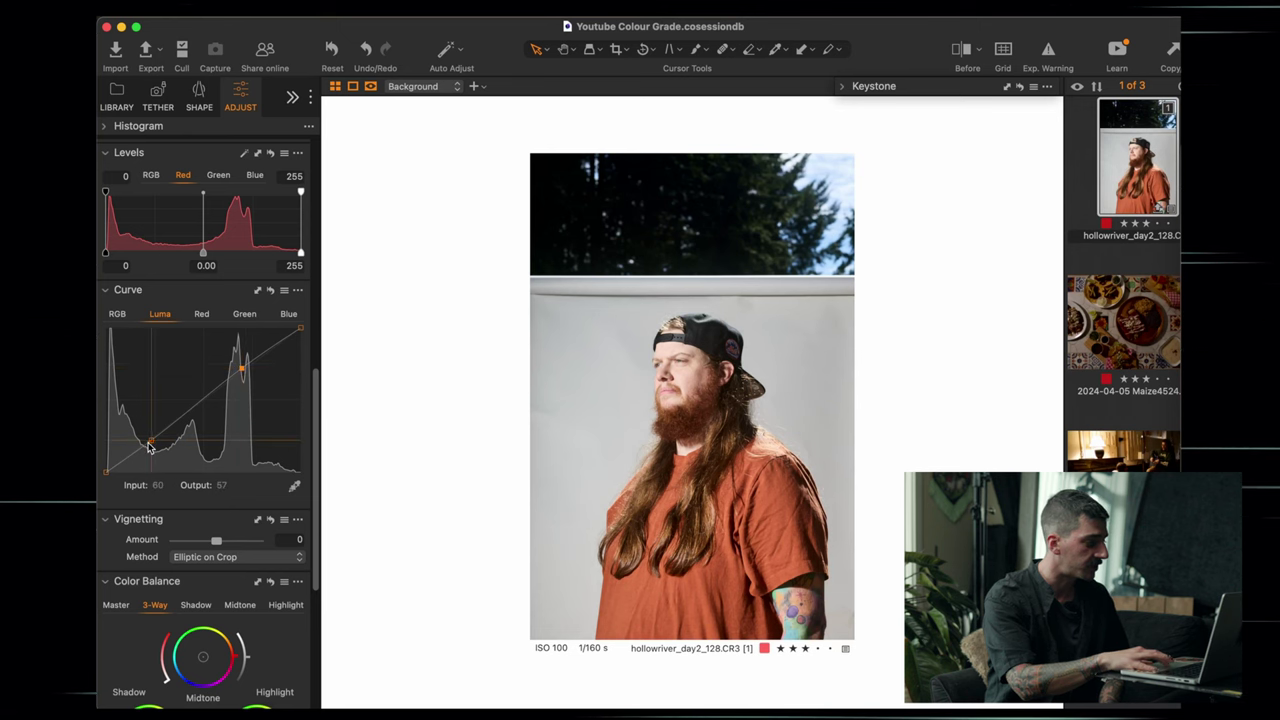
Step: Turn on the exposure warning and set the Lightness of the blue range to -14 in the Color Editor
click(1055, 53)
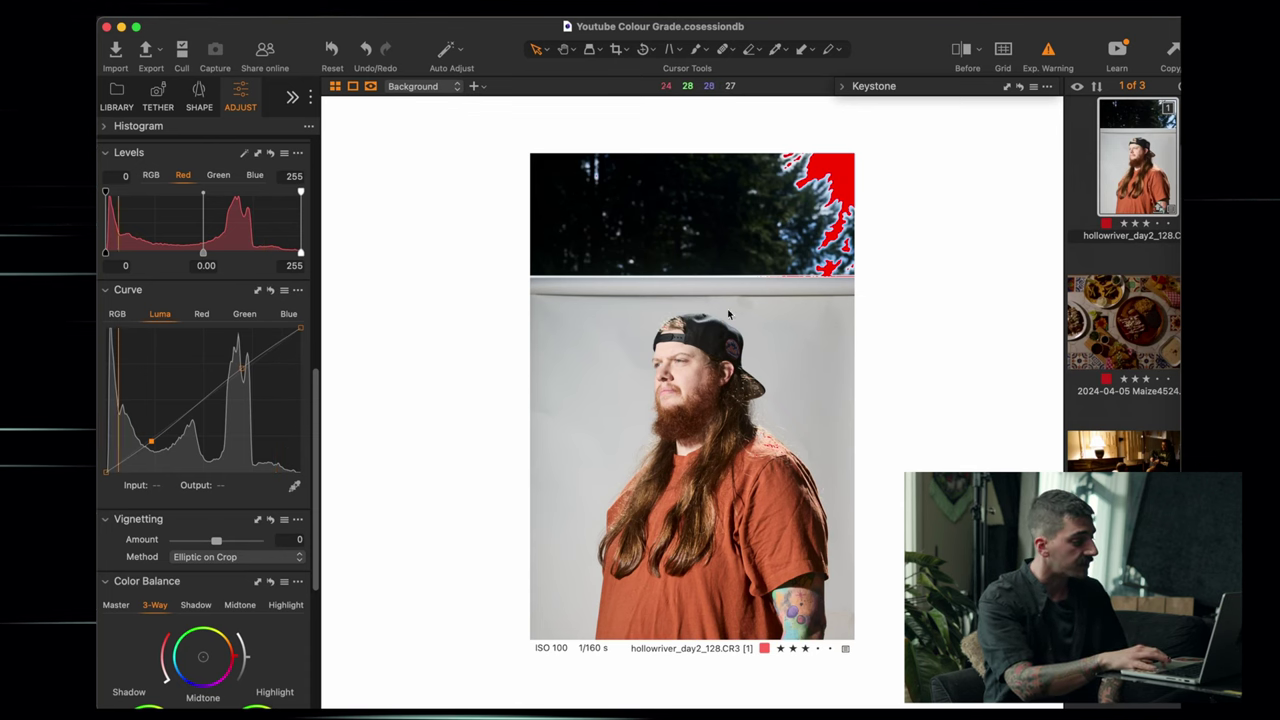
scroll(215, 567, down, 5)
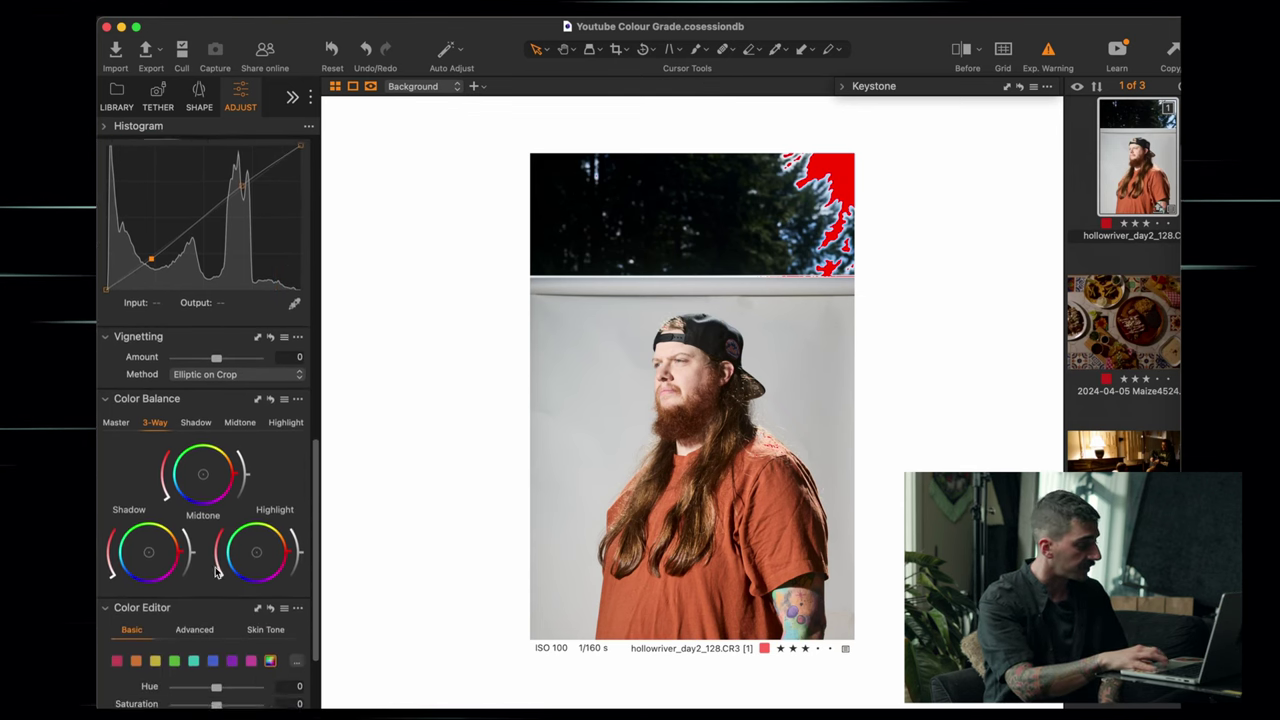
click(213, 620)
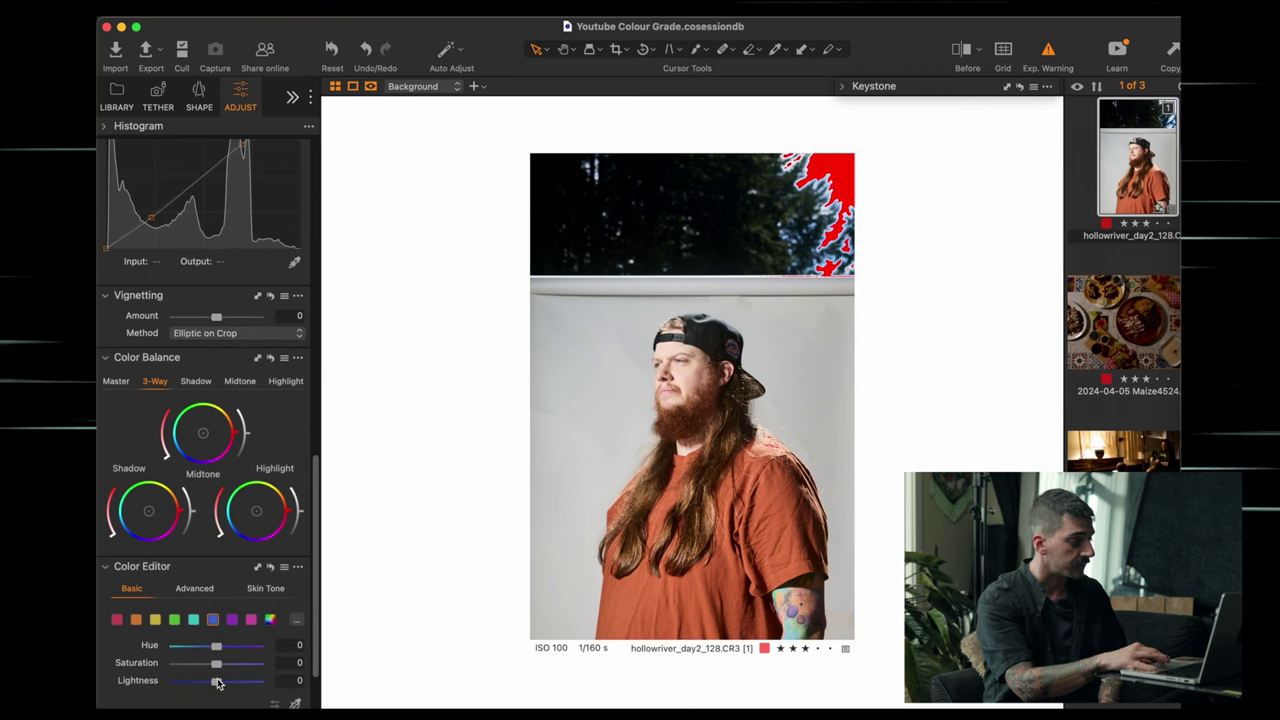
drag(211, 686, 207, 686)
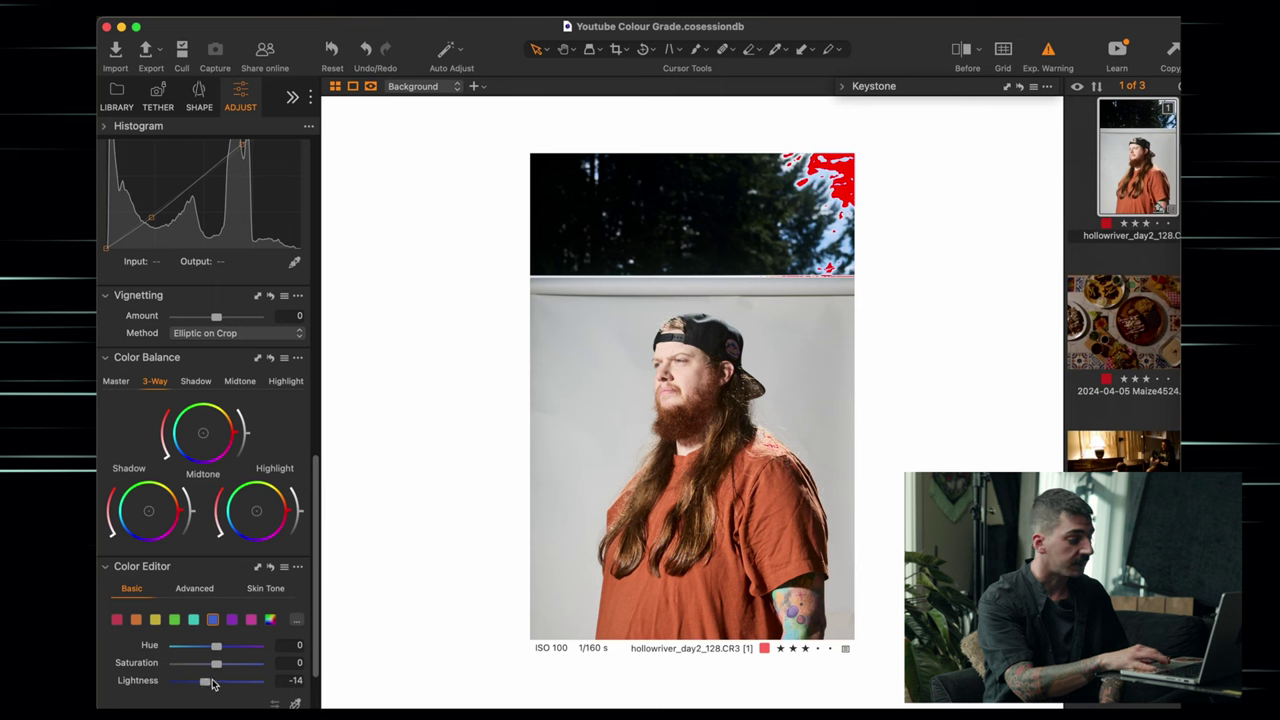
Step: Check the edit against the original, then turn off the exposure warning and set the blue range's Saturation to 2.8
click(967, 48)
click(967, 48)
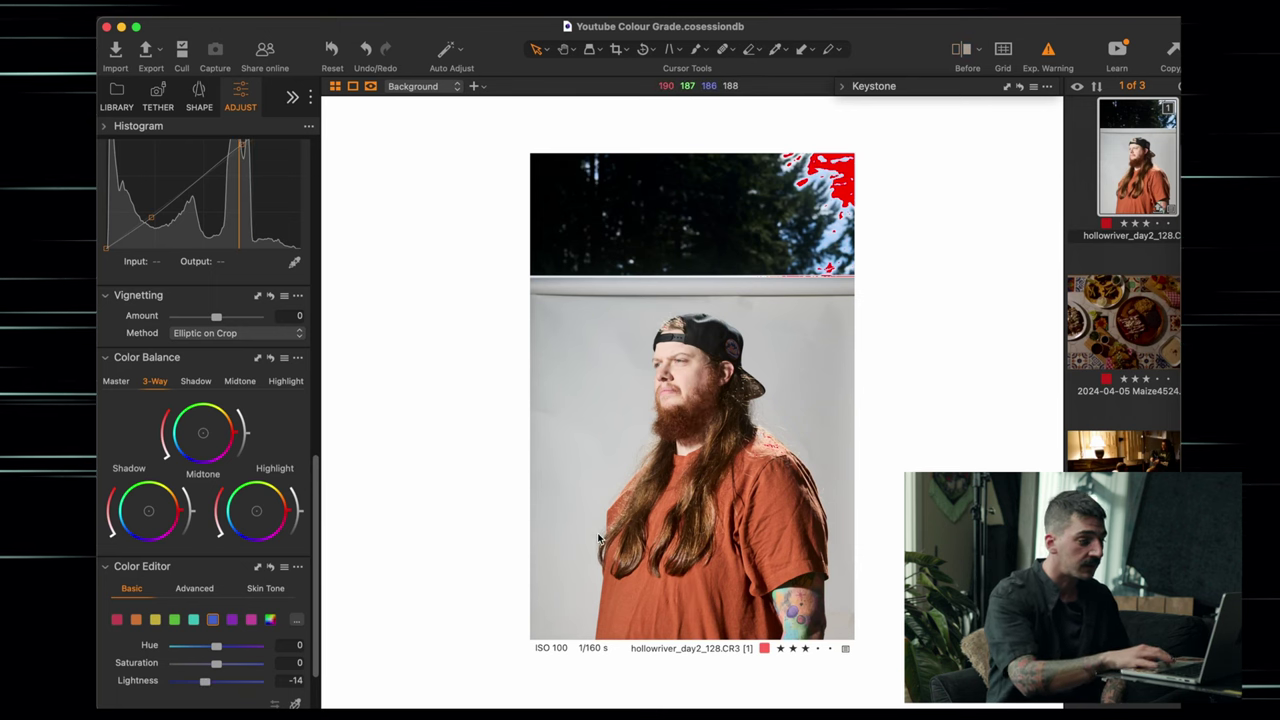
click(1048, 48)
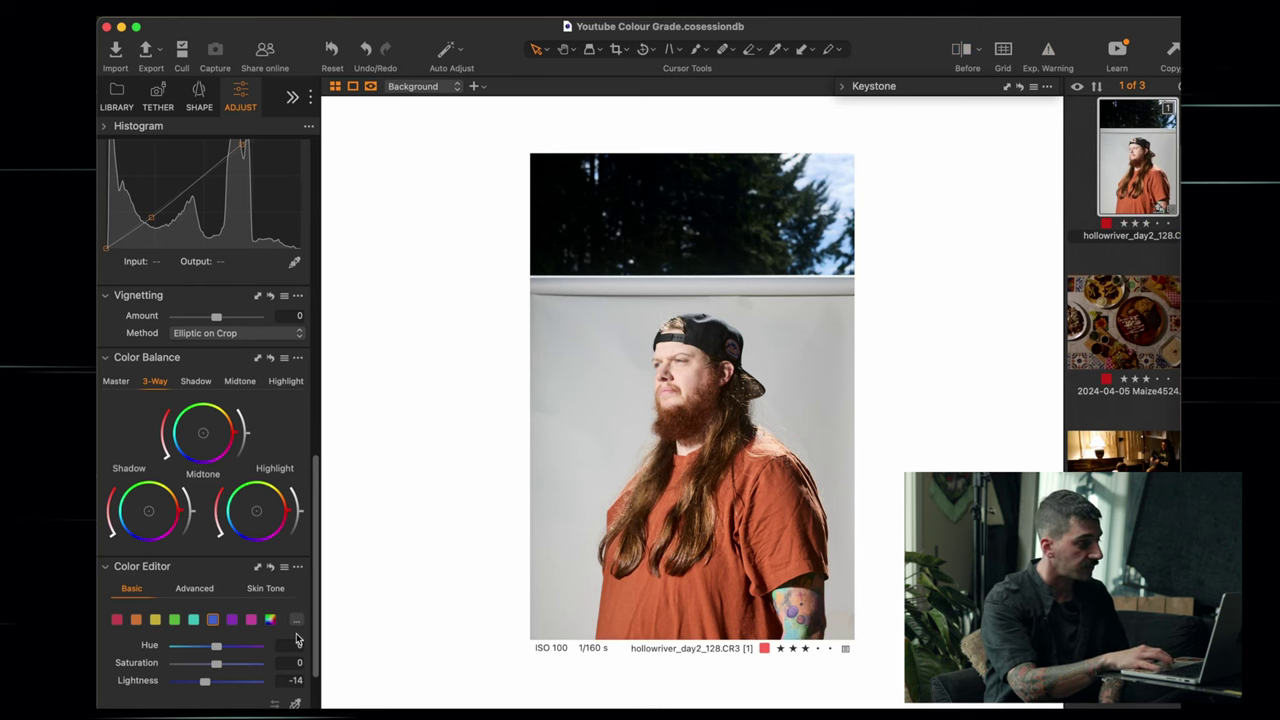
drag(216, 665, 222, 668)
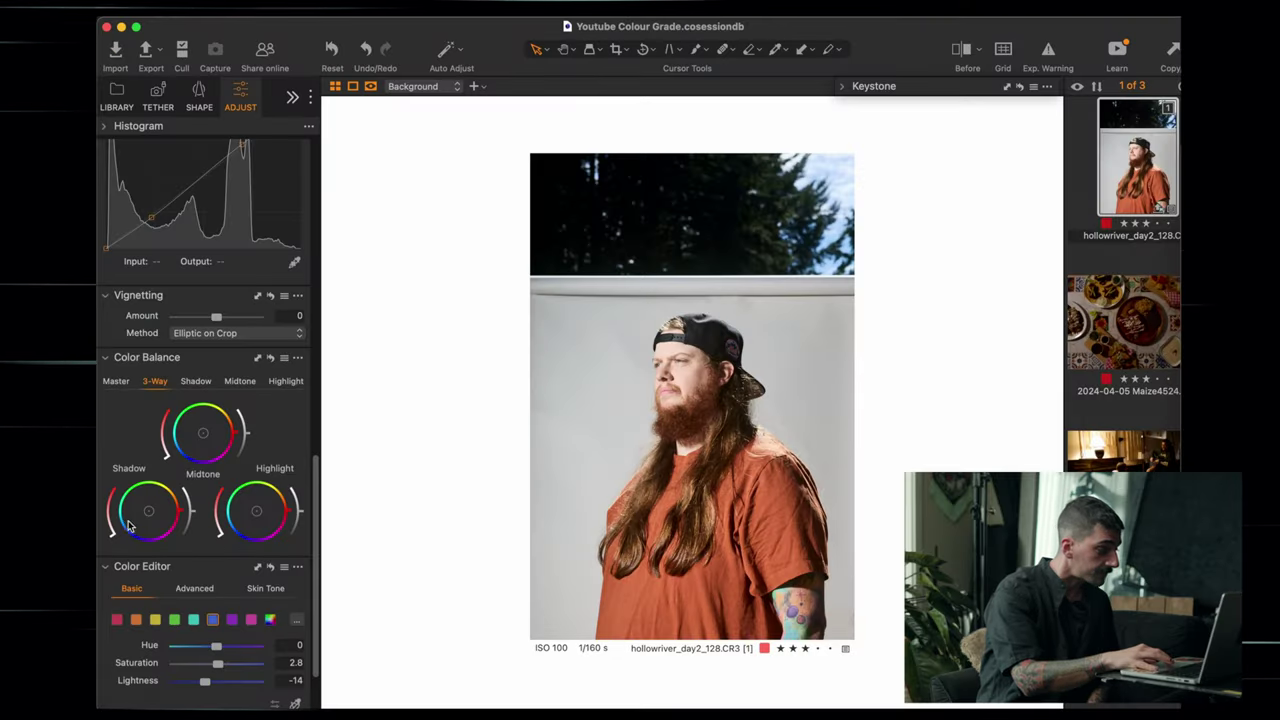
Step: Tint the shadows warm orange-red and the highlights cyan in the 3-Way Color Balance, comparing the grade with the original
drag(128, 520, 121, 508)
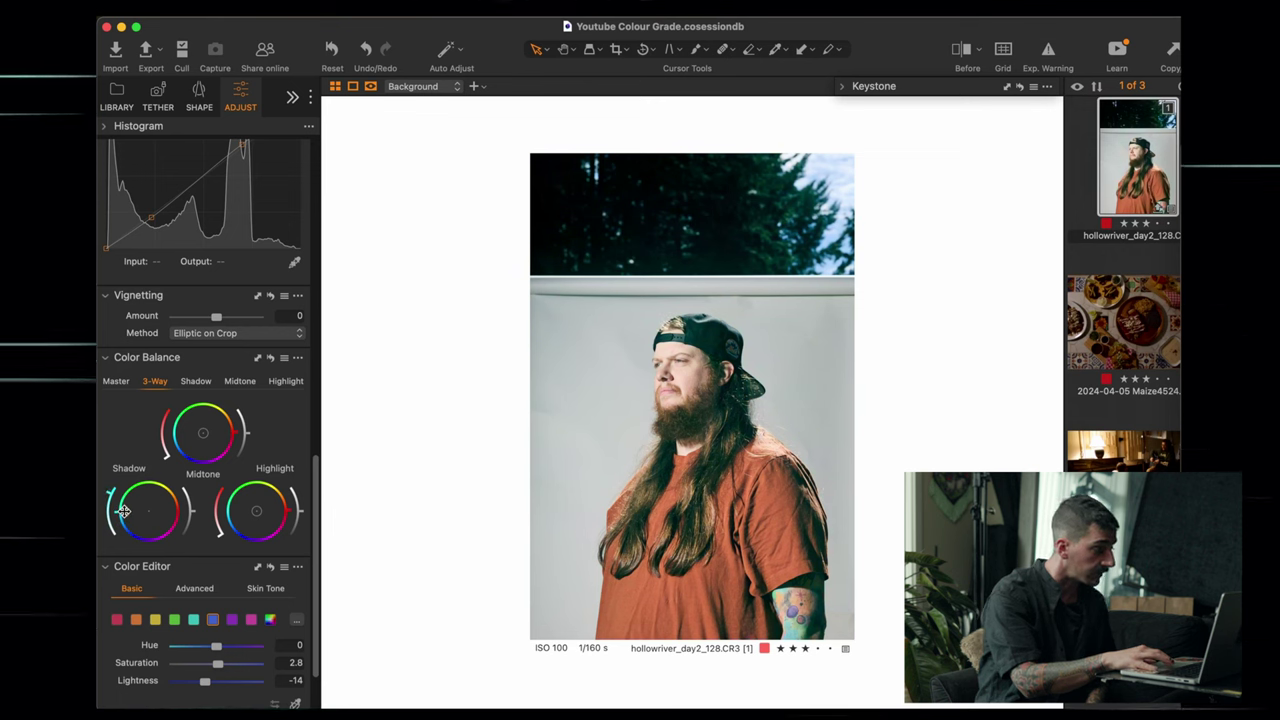
drag(282, 510, 187, 505)
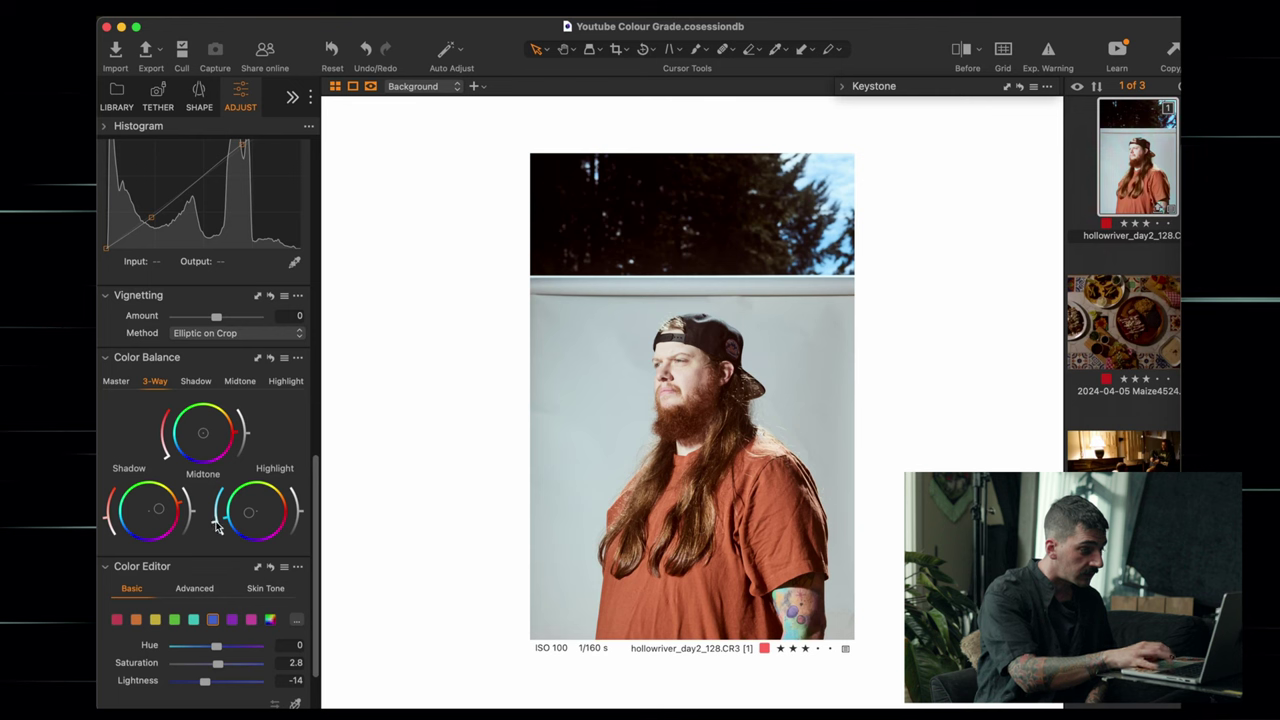
key(y)
key(y)
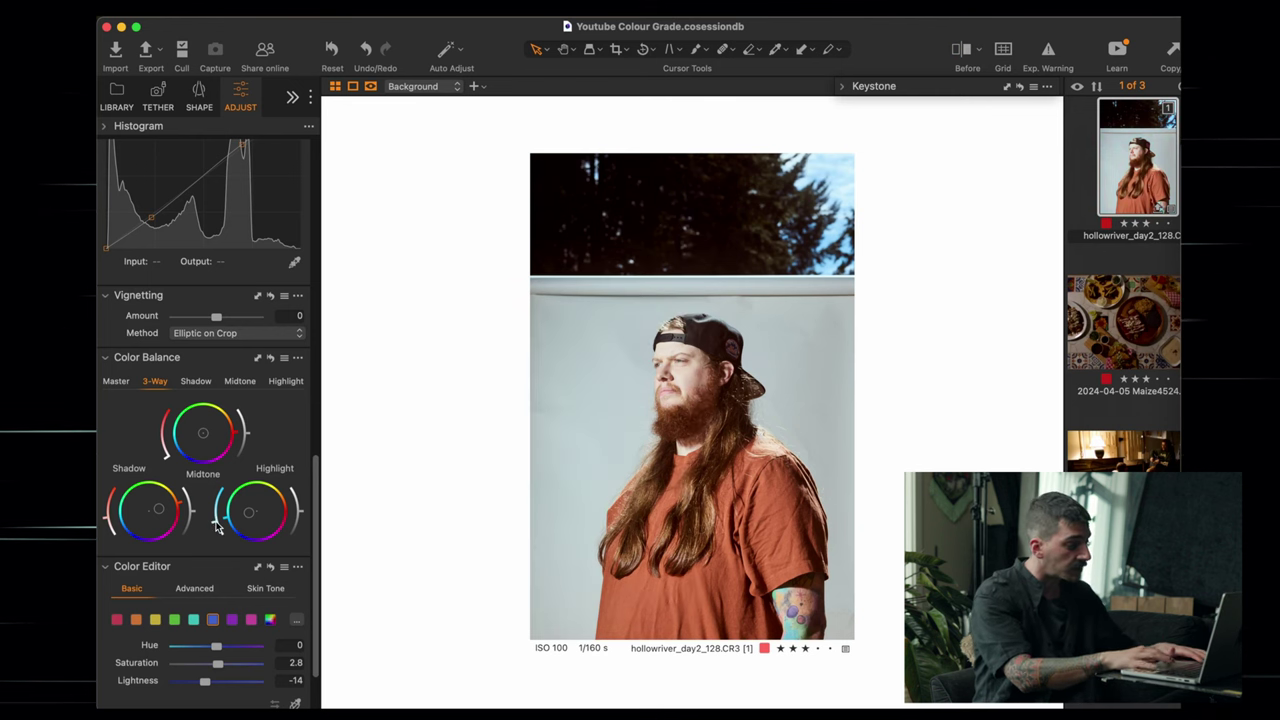
click(271, 358)
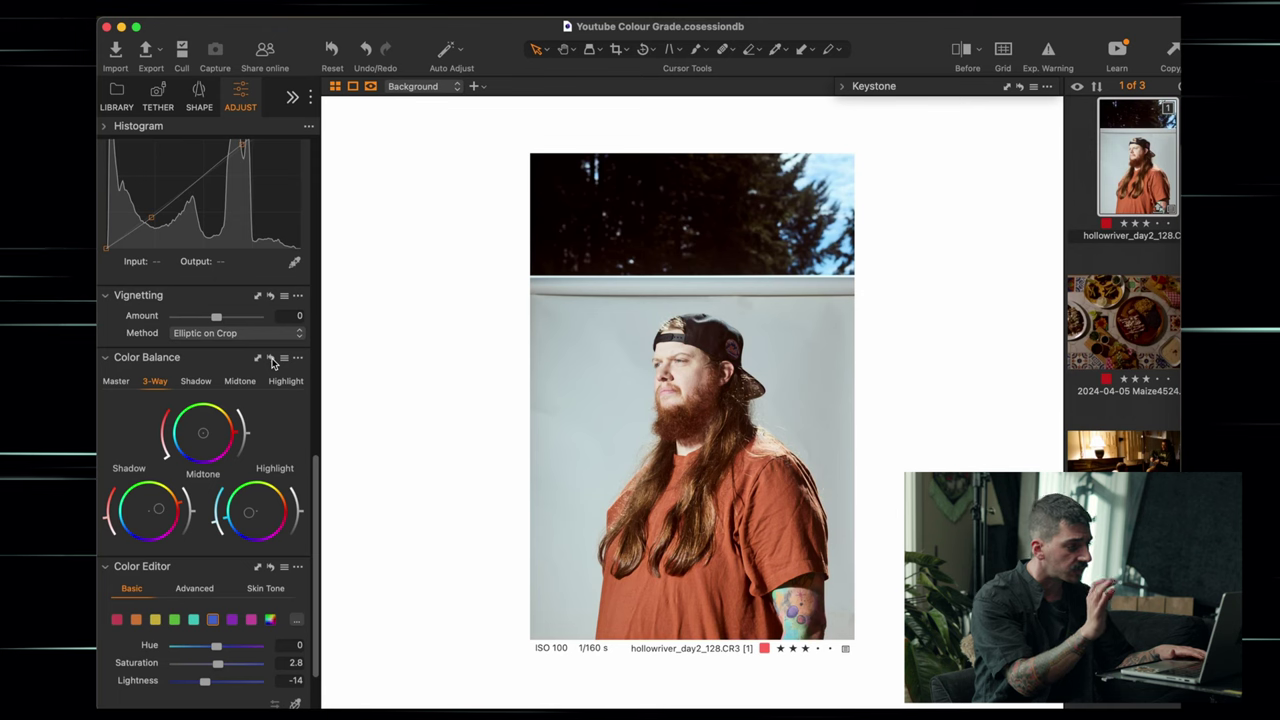
Step: Add Silver Rich film grain with an Impact of 36
scroll(264, 575, down, 1)
scroll(264, 575, down, 4)
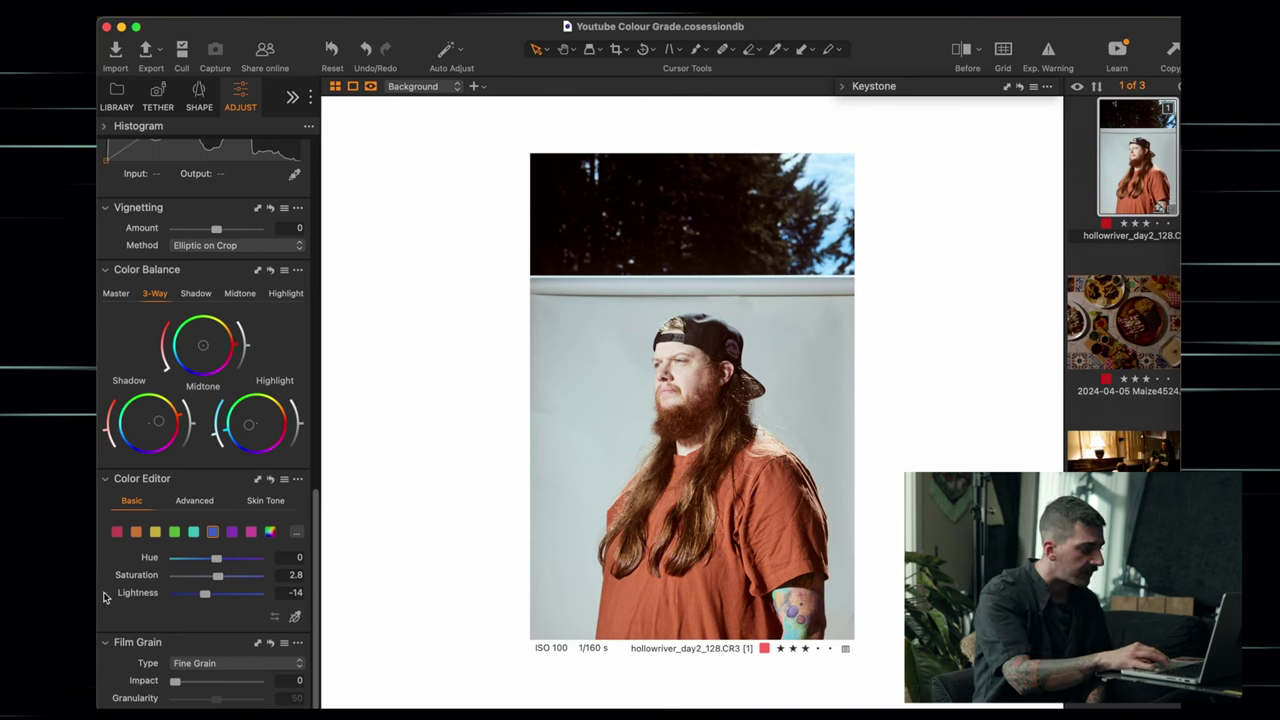
drag(175, 680, 199, 681)
click(211, 665)
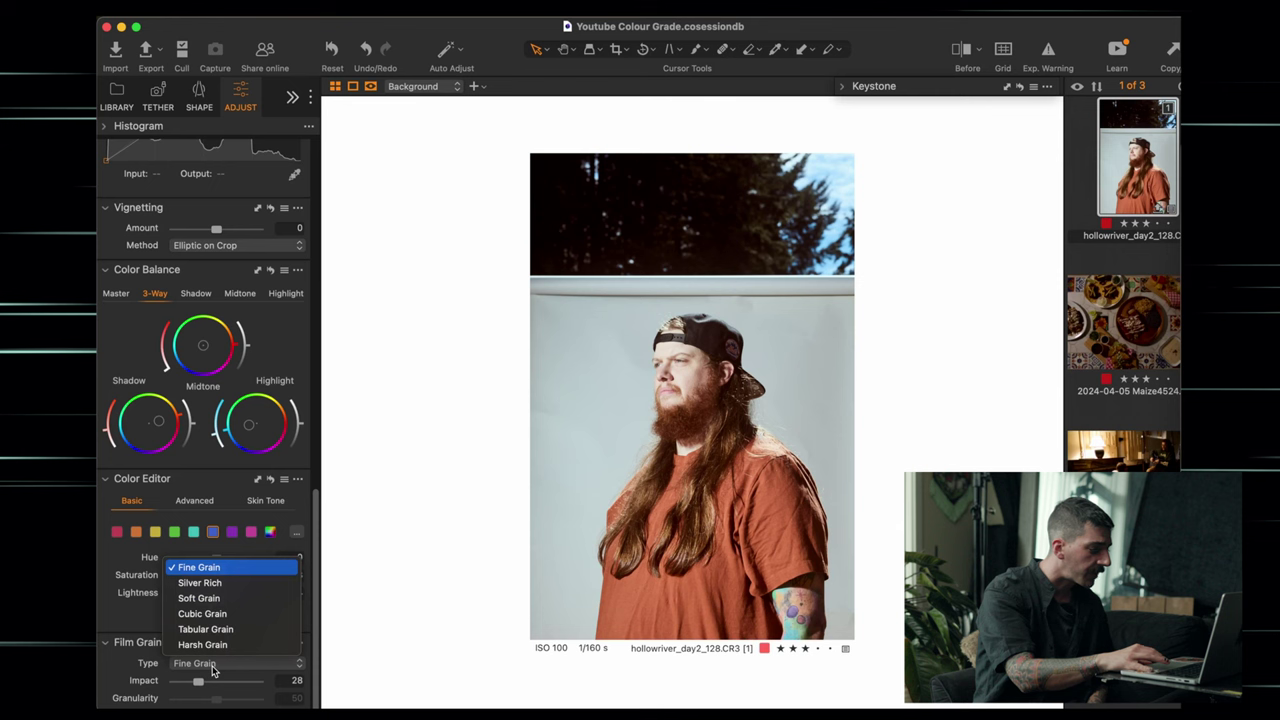
click(205, 582)
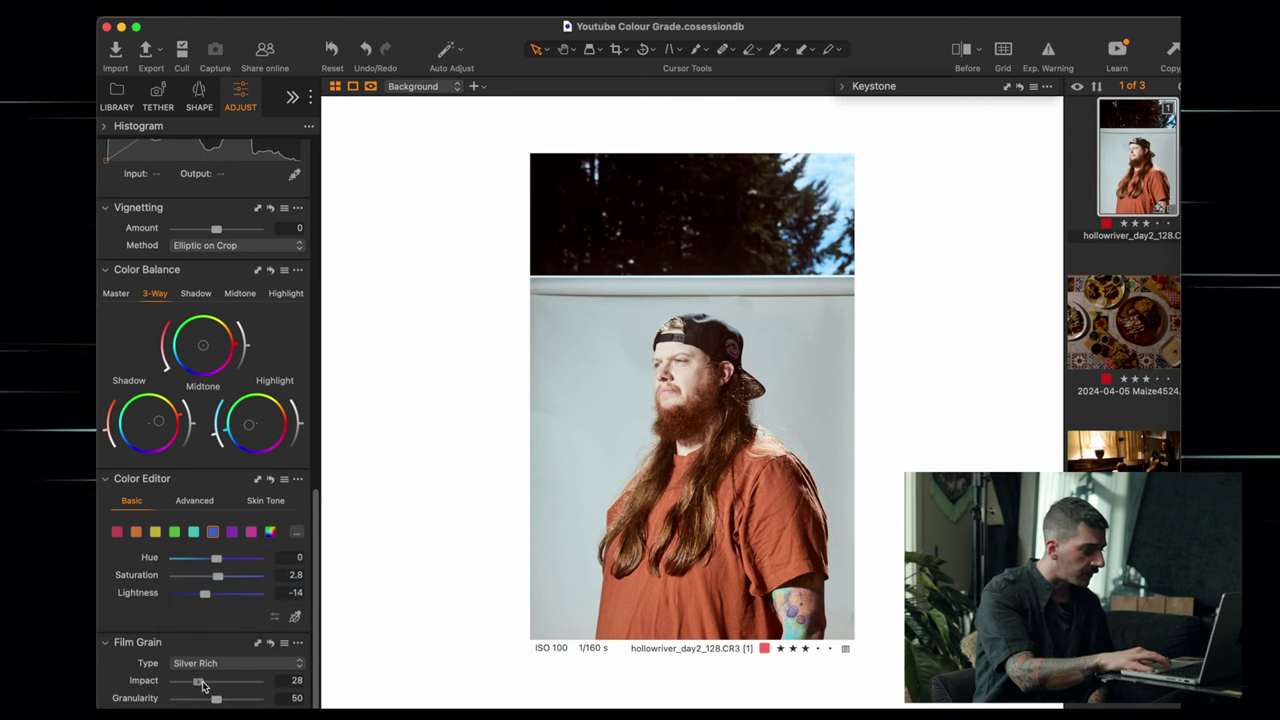
drag(207, 685, 208, 686)
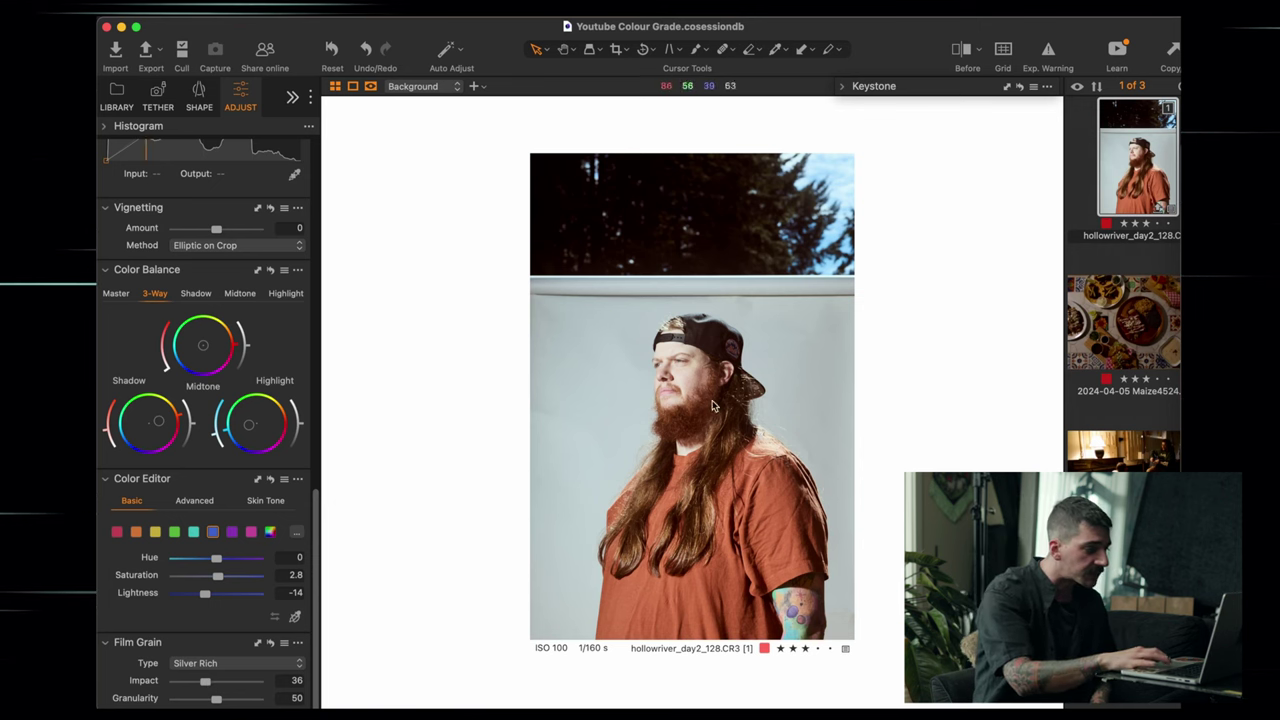
Step: Zoom in on the man's face and compare the original with the graded portrait using the before/after split view
double_click(681, 360)
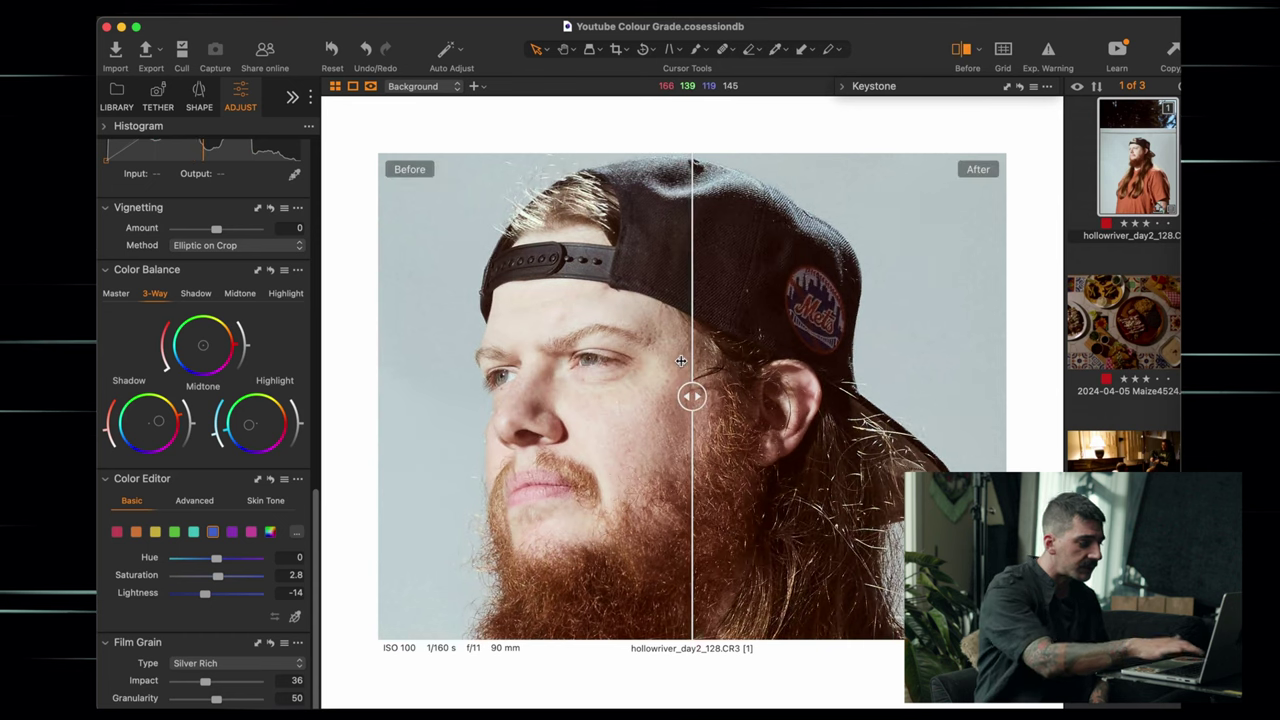
key(y)
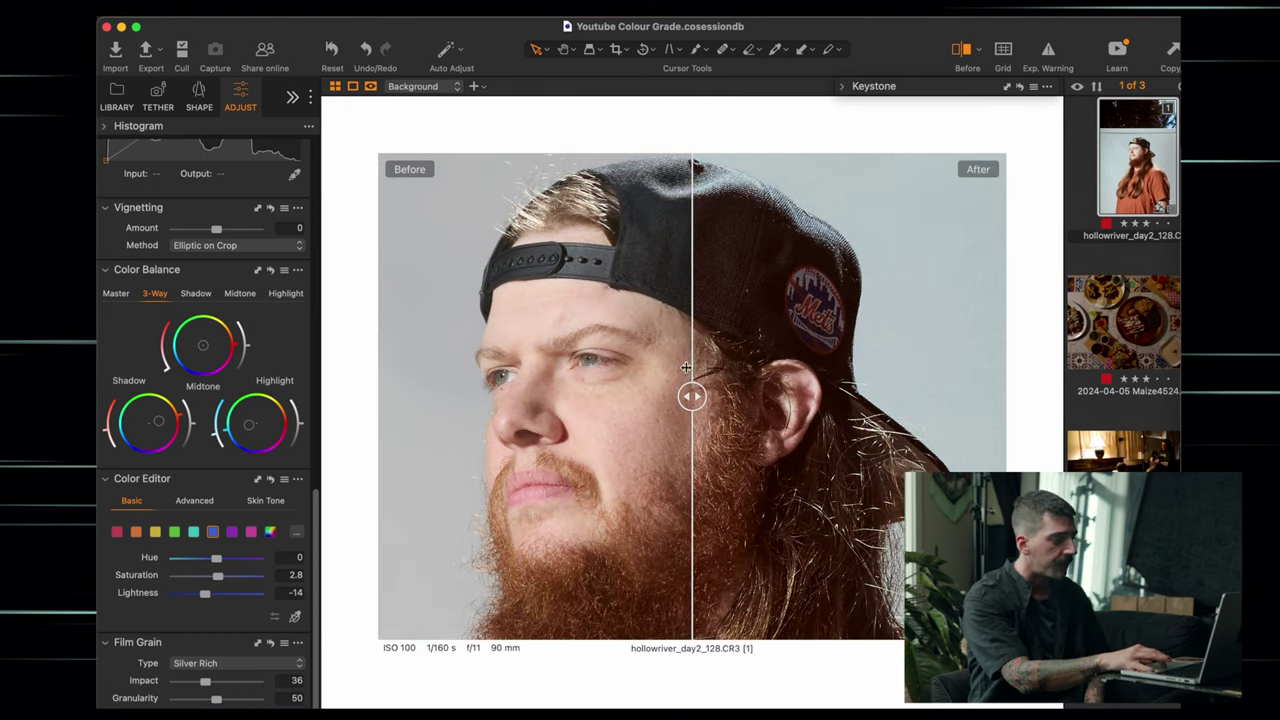
drag(692, 397, 880, 398)
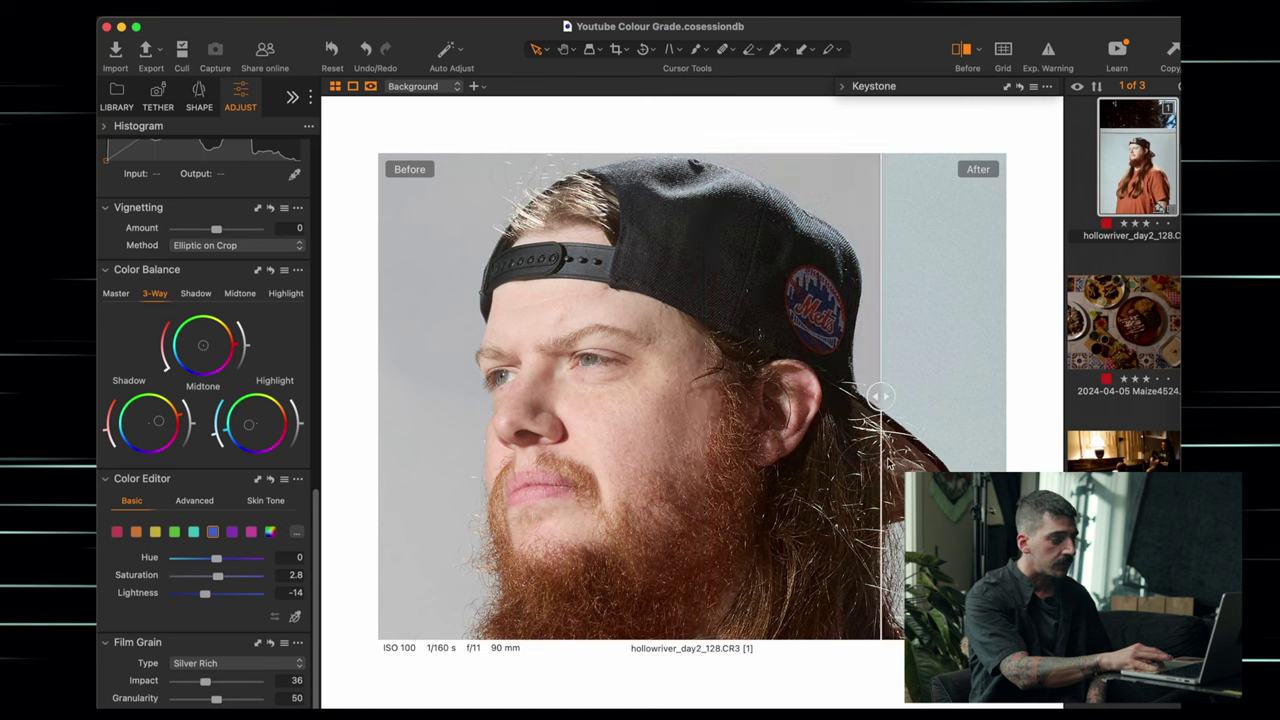
key(y)
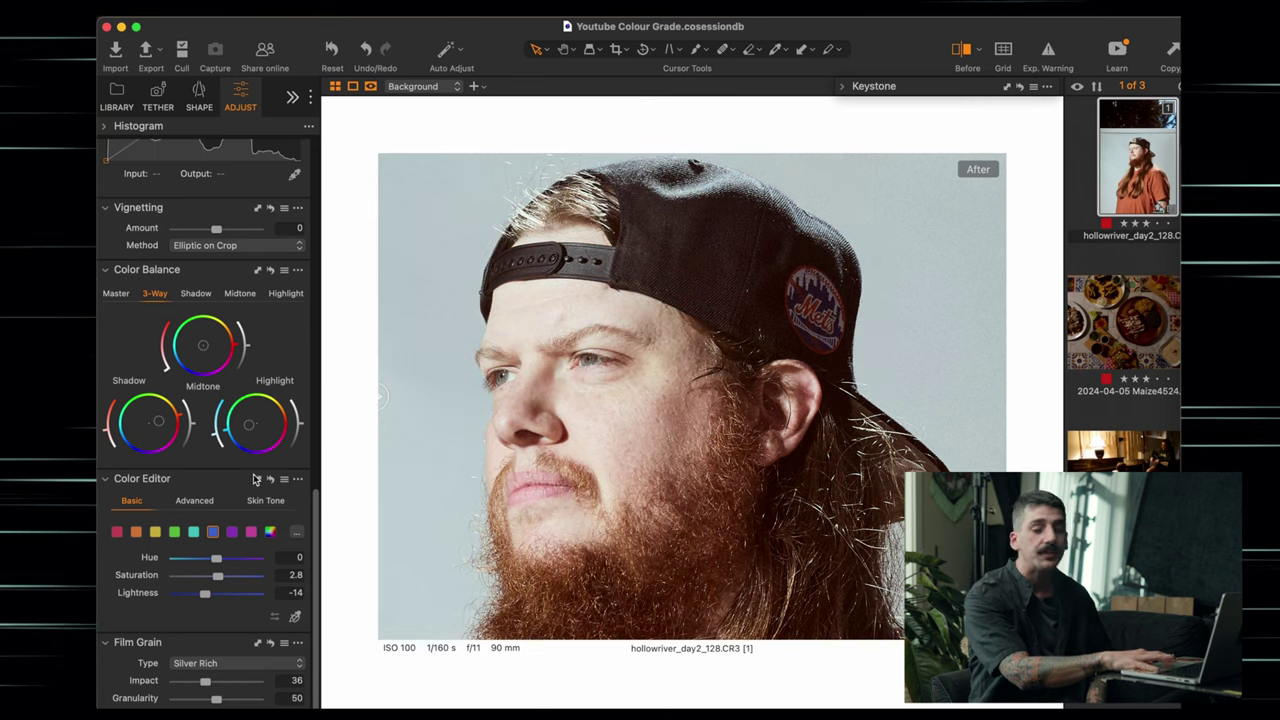
drag(379, 443, 568, 329)
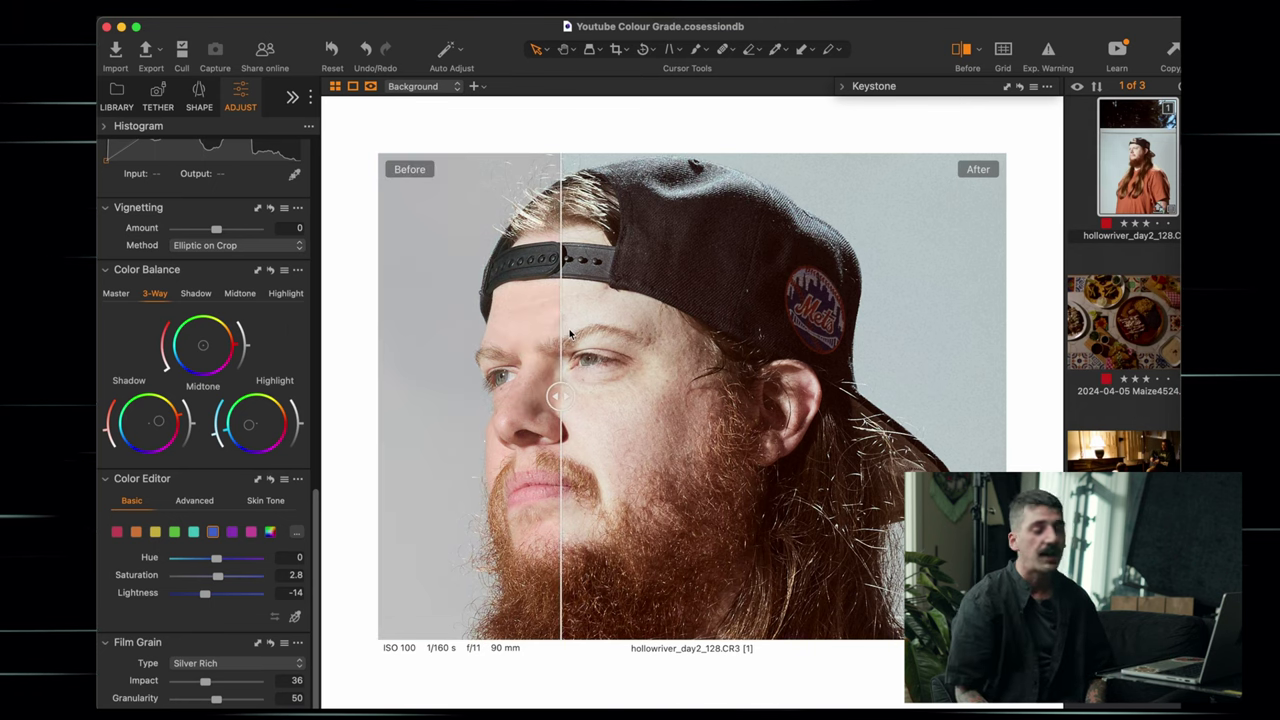
Step: Leave the before/after comparison, fit the portrait to view, and open the overhead food photo for editing
key(y)
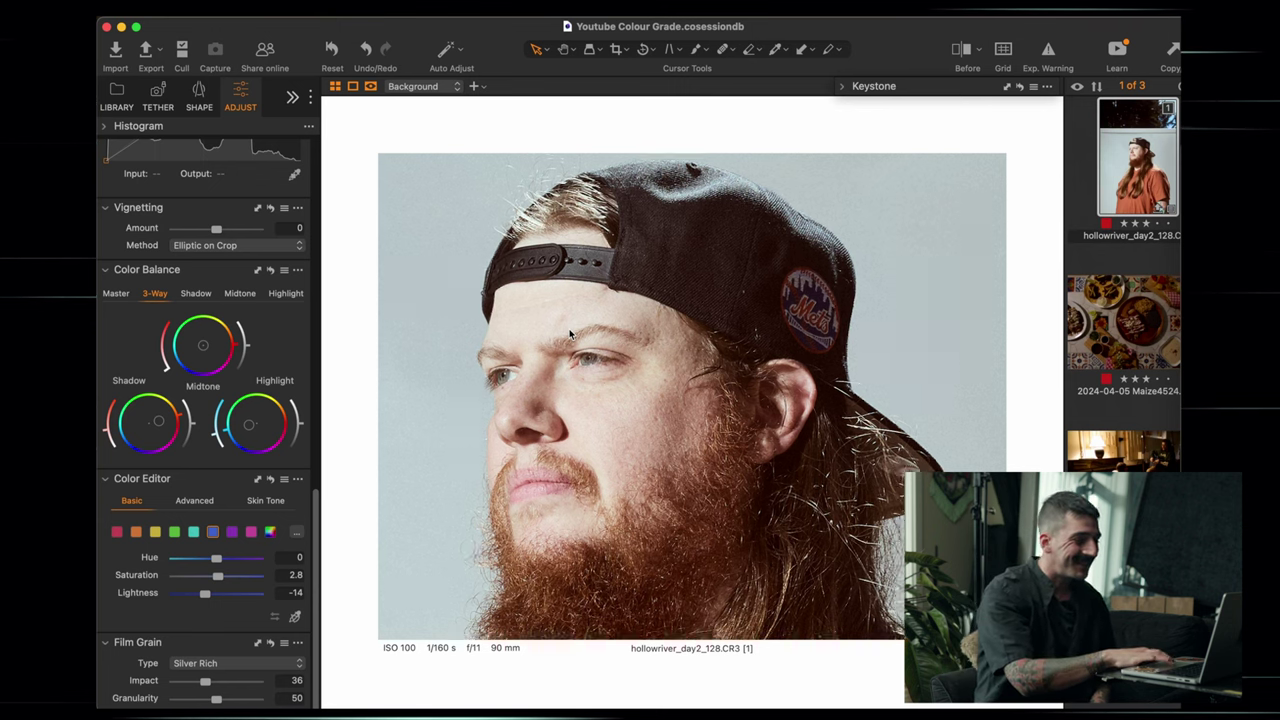
key(super+0)
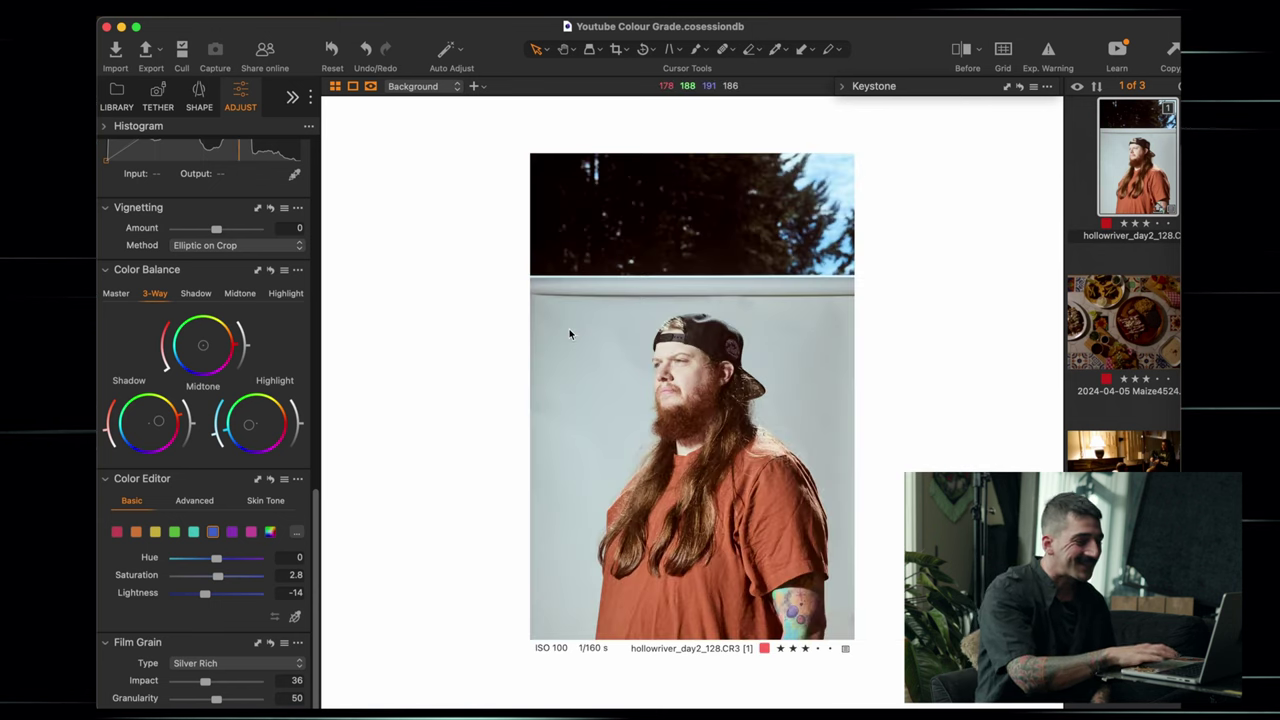
click(1130, 296)
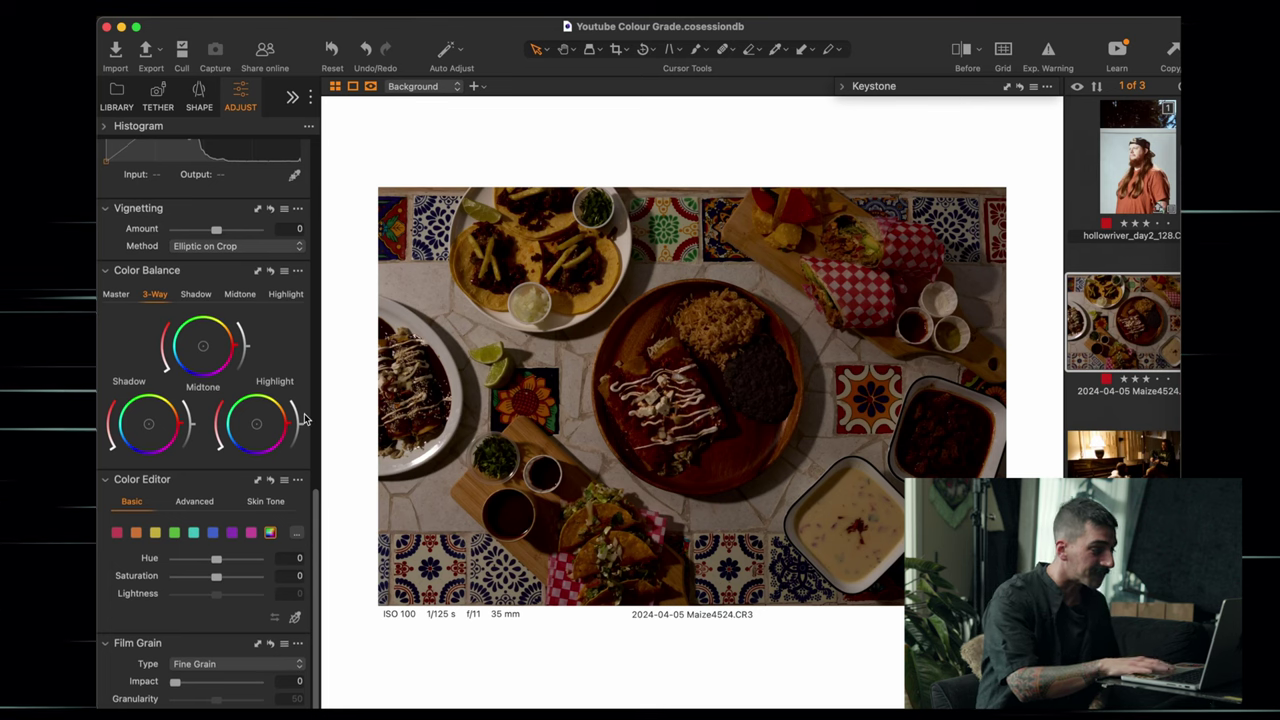
scroll(305, 420, up, 10)
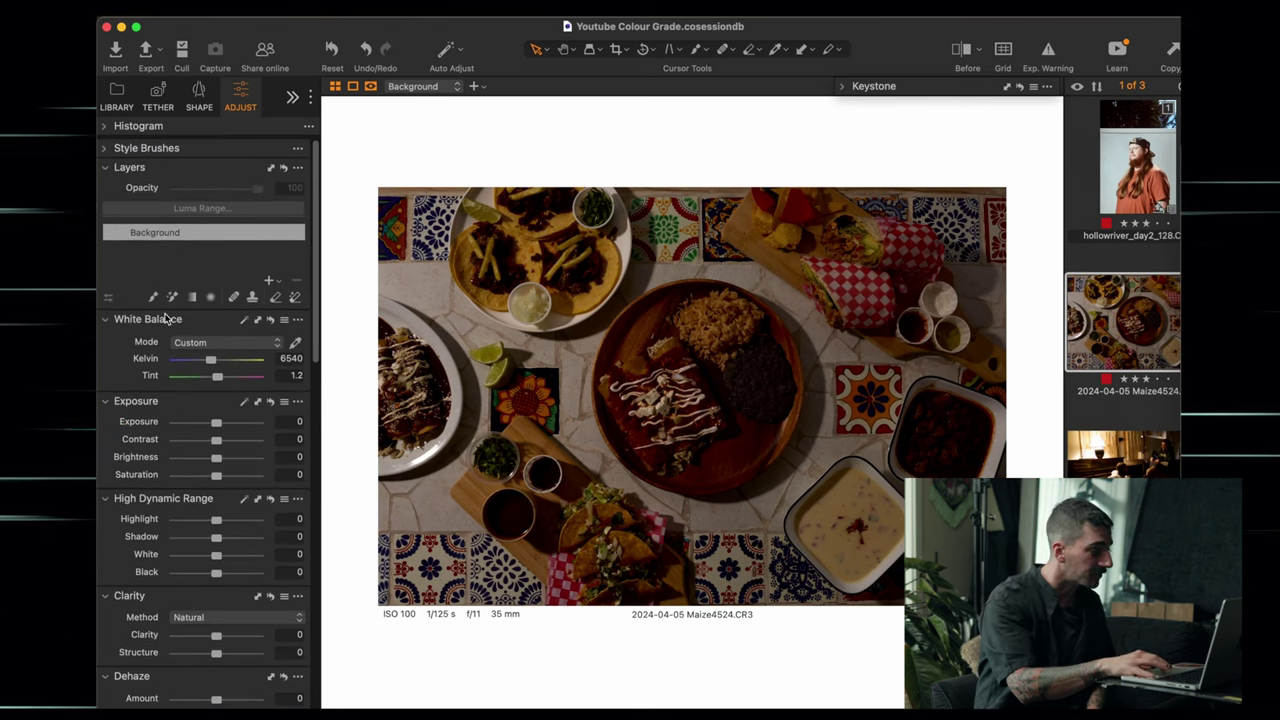
Step: Set the food photo's Exposure to 1.08, Contrast to 15, Shadow to 68 and Black to -25
drag(228, 424, 226, 424)
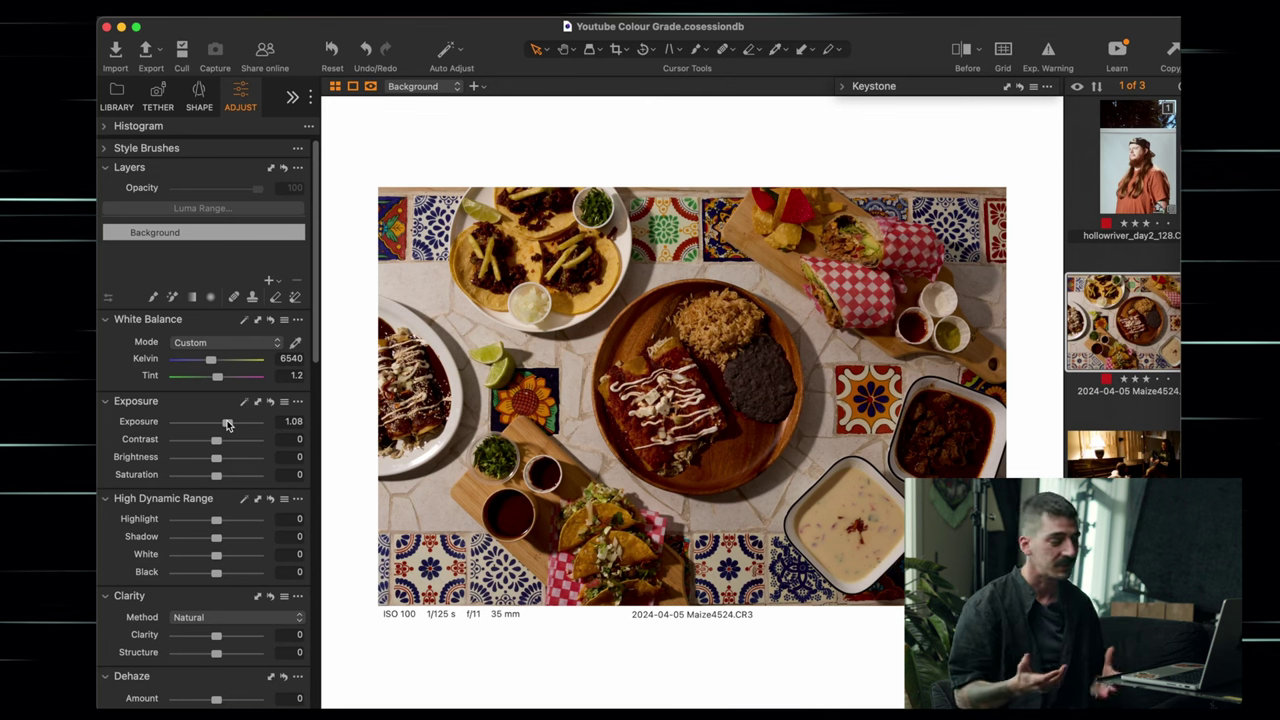
drag(245, 541, 245, 543)
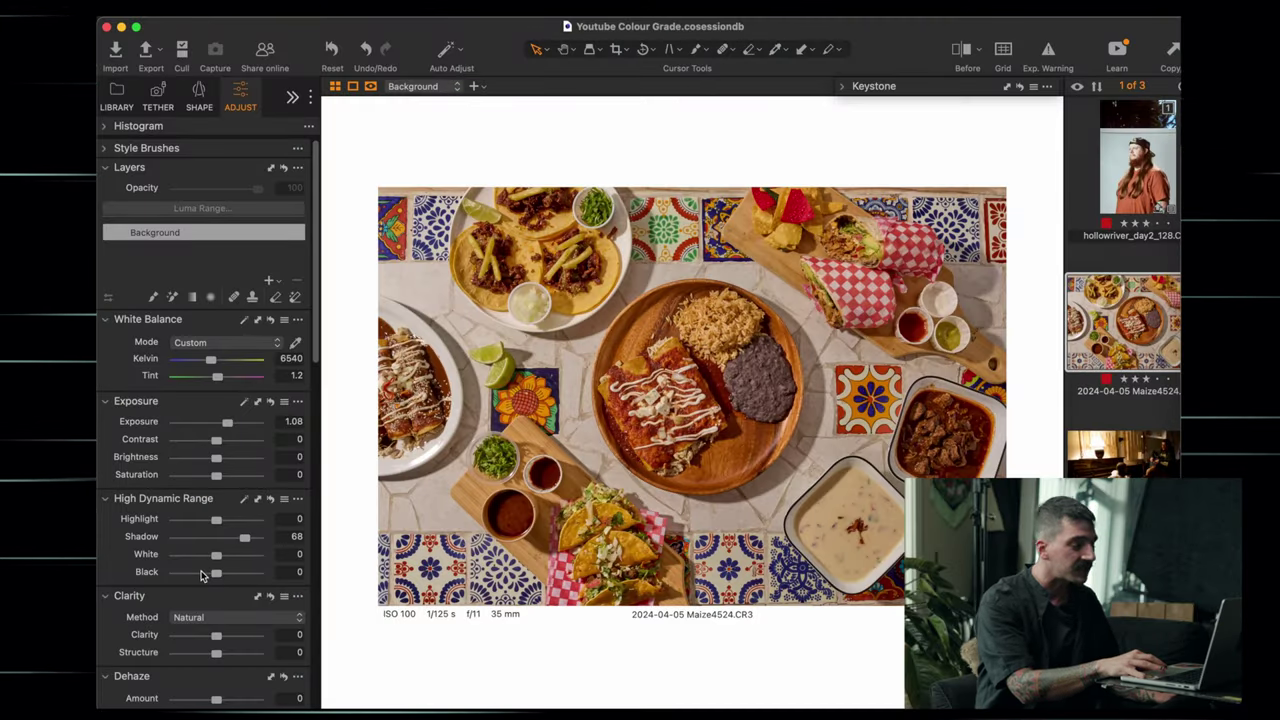
drag(216, 572, 200, 575)
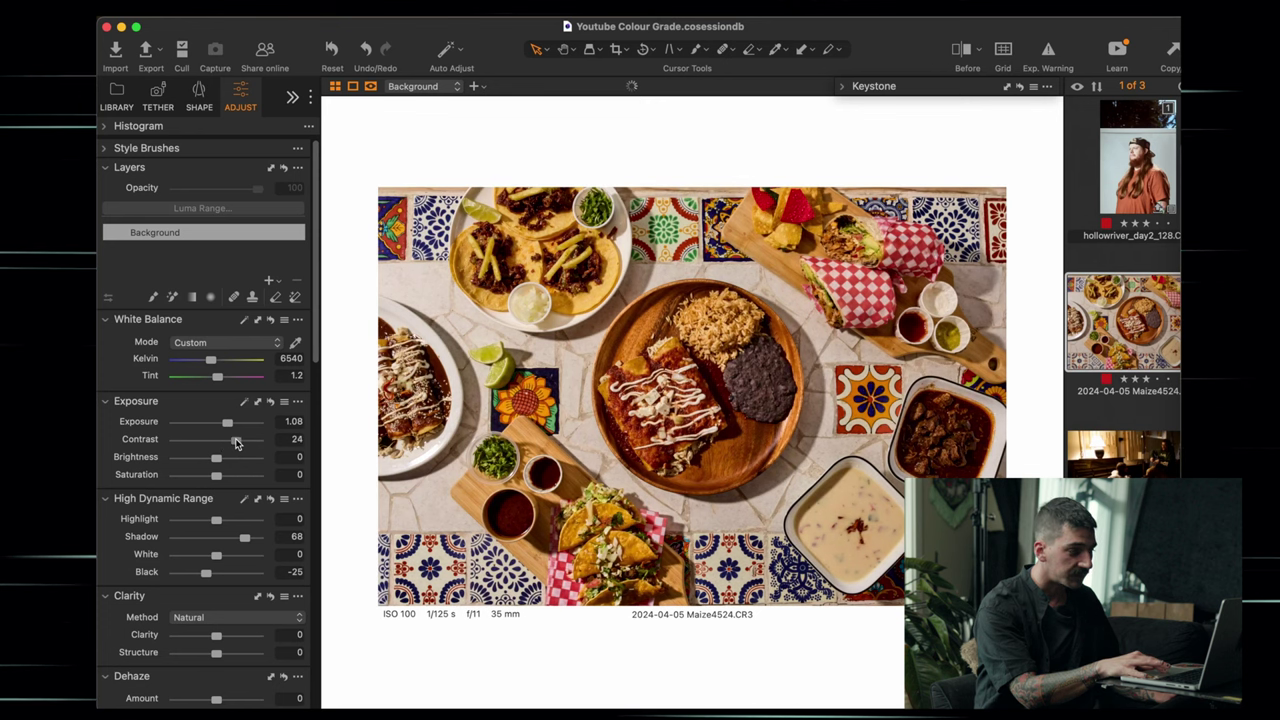
drag(235, 444, 228, 447)
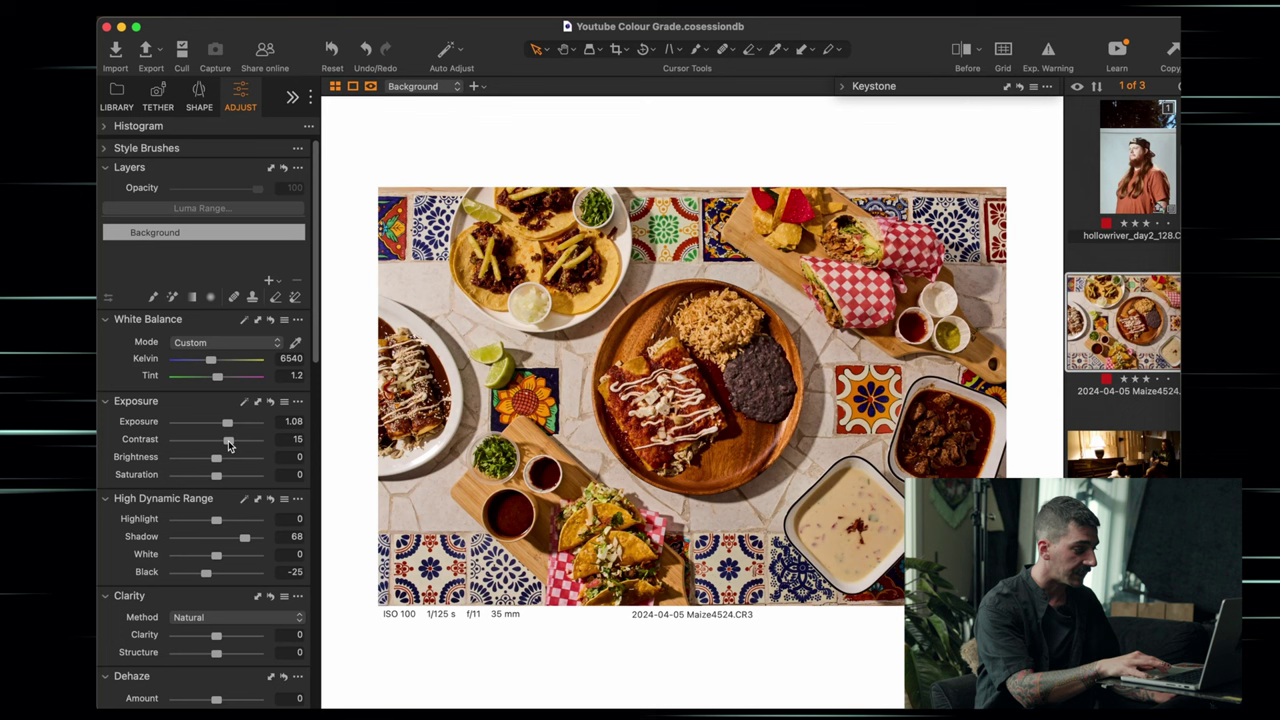
Step: Set the food photo's Clarity to 50 and Structure to 37, using the Punch method
drag(216, 635, 233, 640)
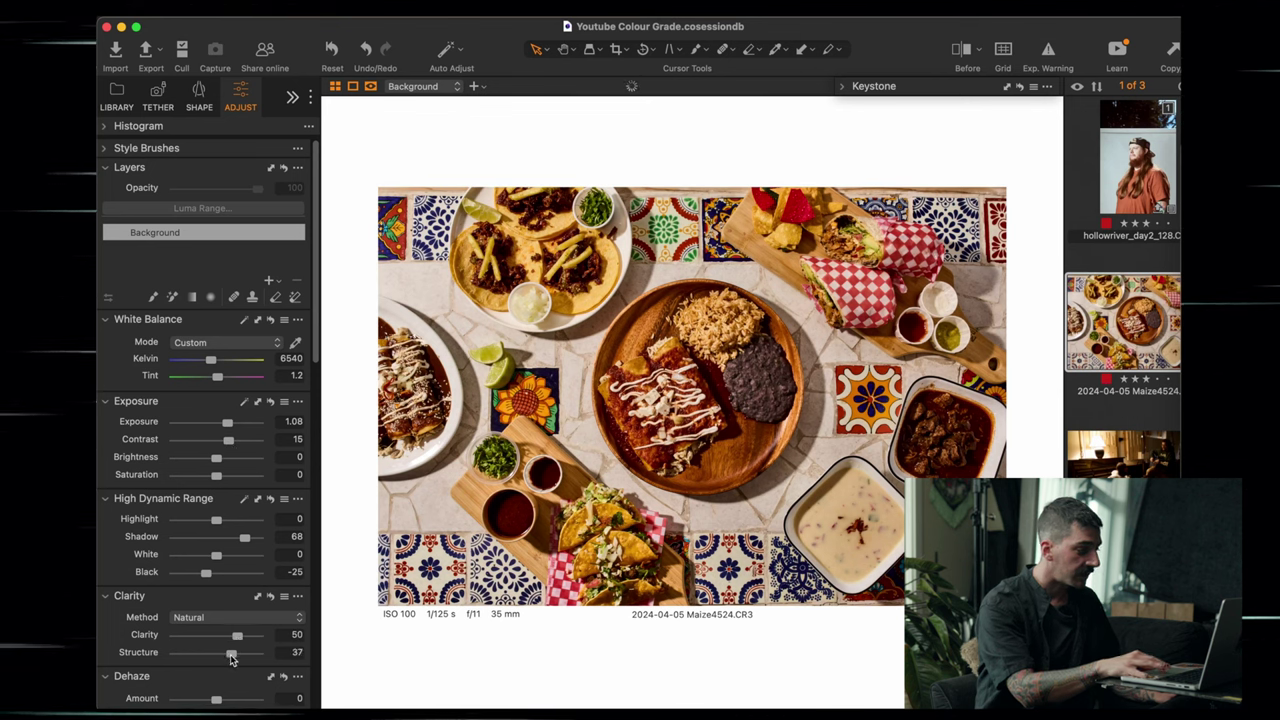
click(224, 618)
click(218, 632)
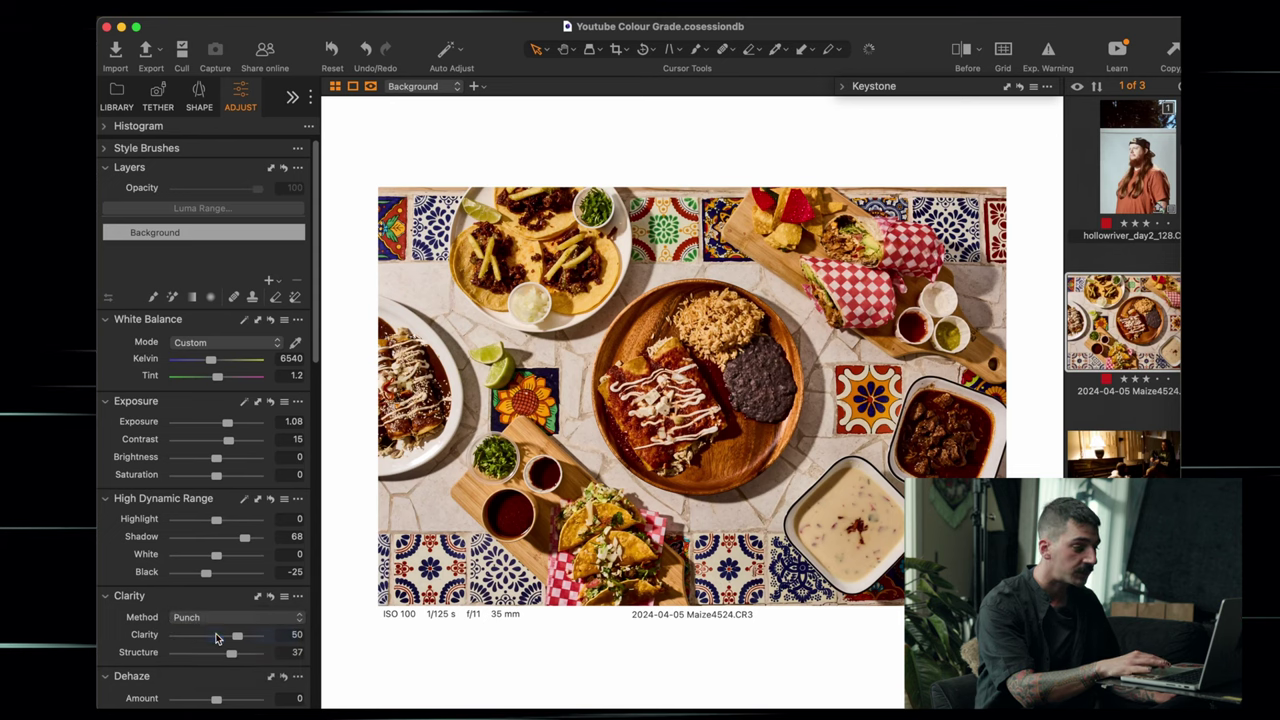
Step: Zoom in on the enchiladas and beans and compare the Punch and Natural clarity methods
scroll(690, 455, up, 5)
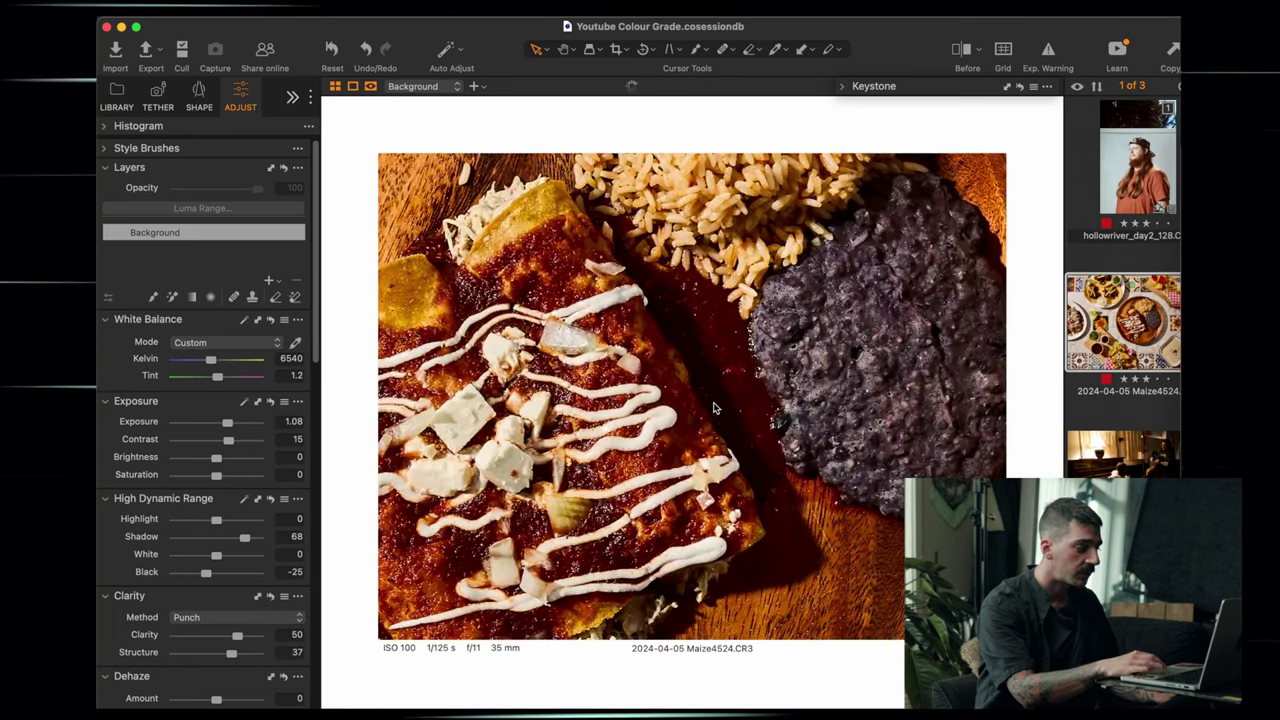
scroll(450, 500, up, 2)
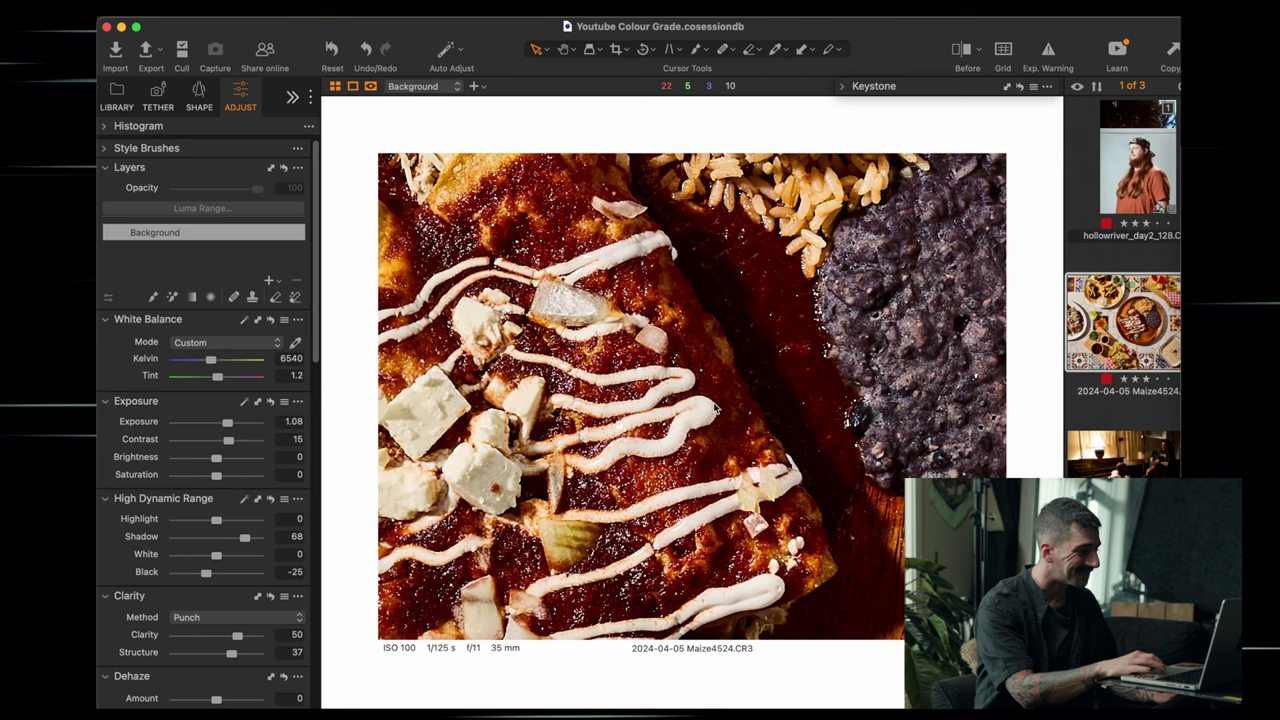
click(245, 620)
click(239, 605)
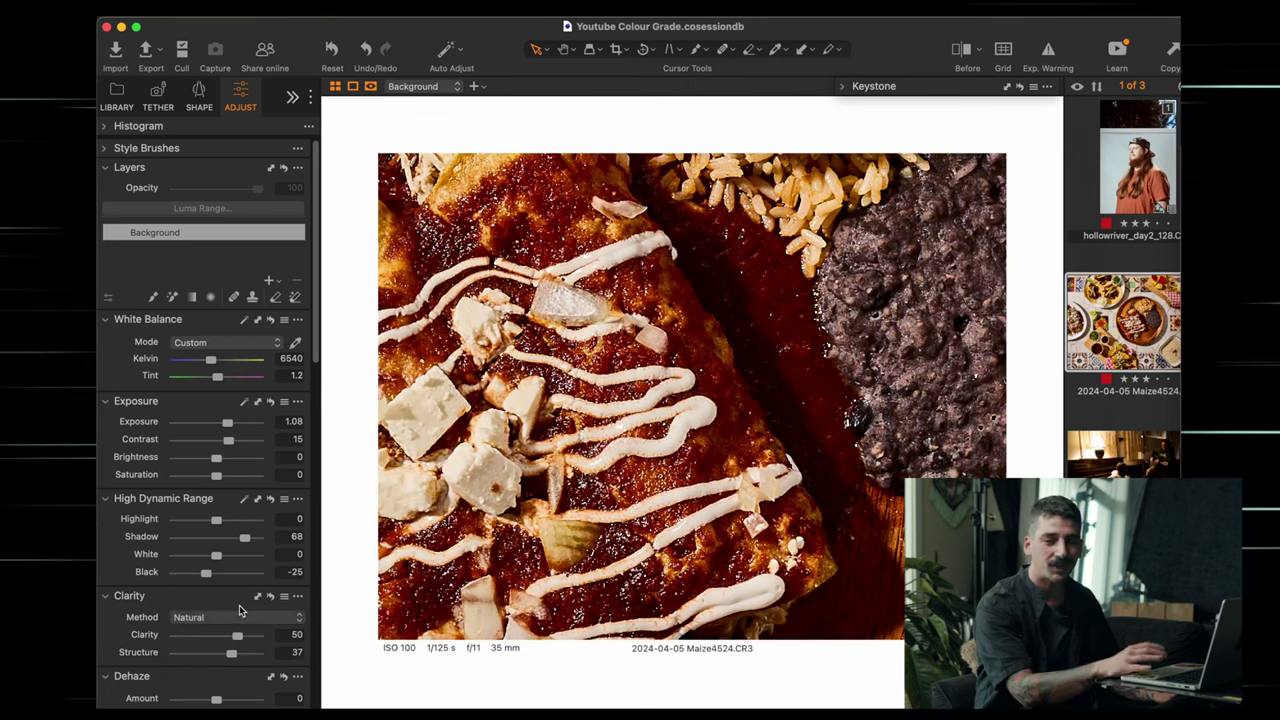
scroll(516, 478, down, 2)
scroll(516, 478, down, 2)
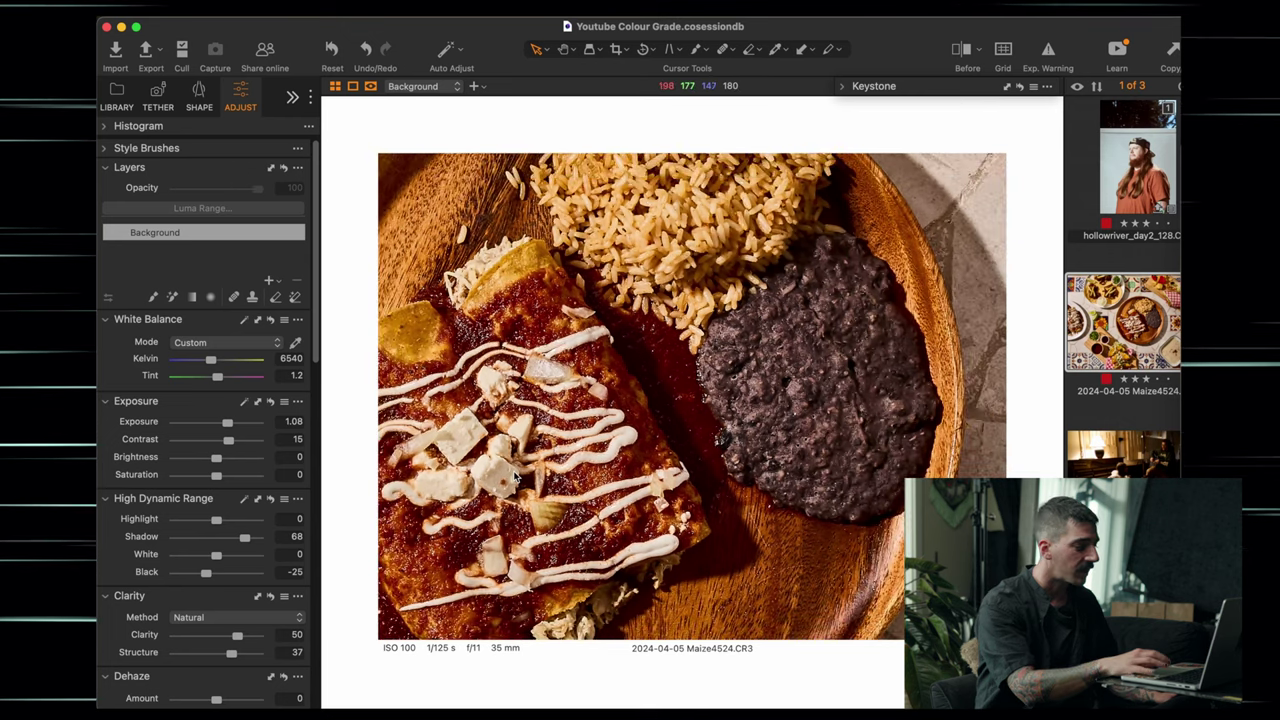
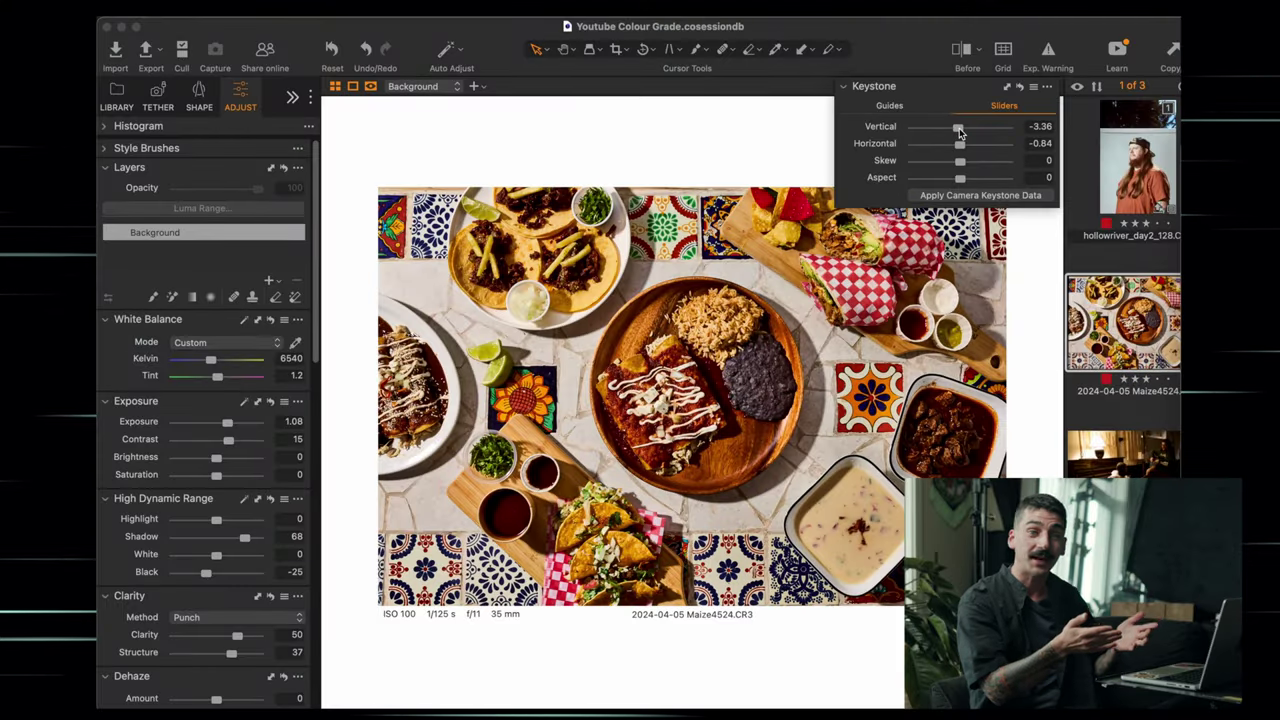
Step: Crop the keystone-corrected photo slightly tighter to trim the uneven edges around the tiled tabletop
click(924, 95)
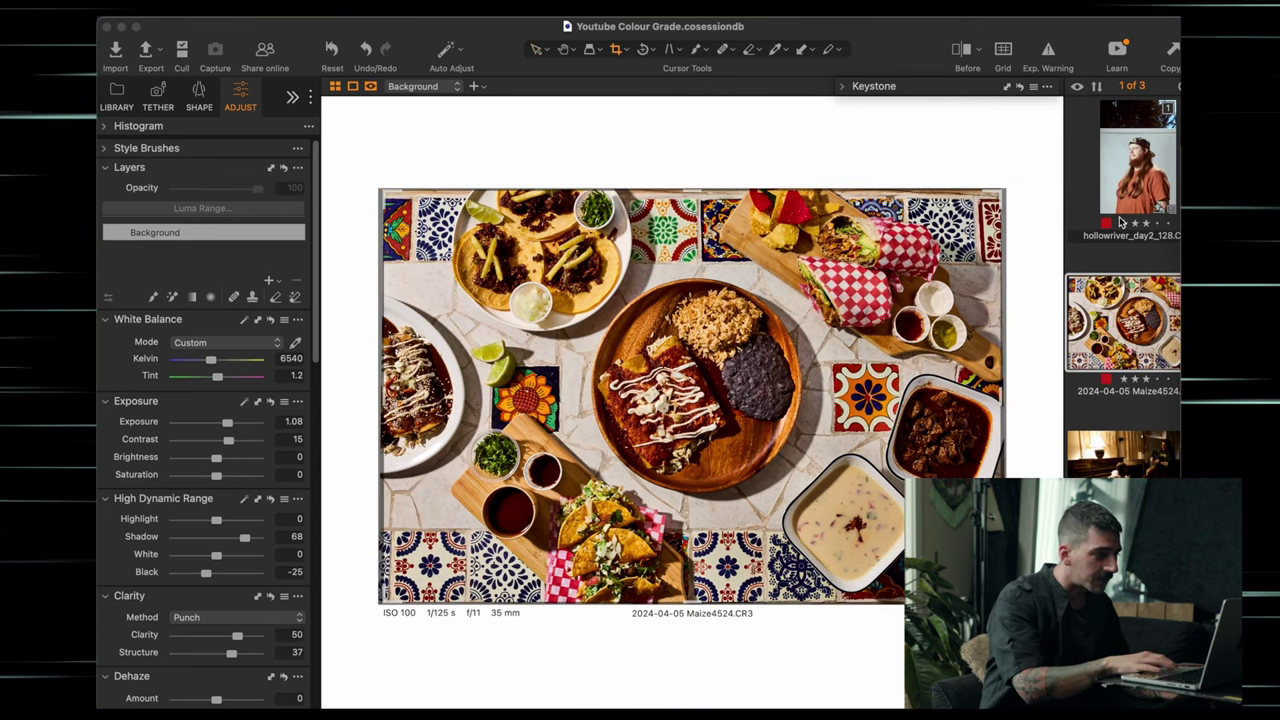
key(c)
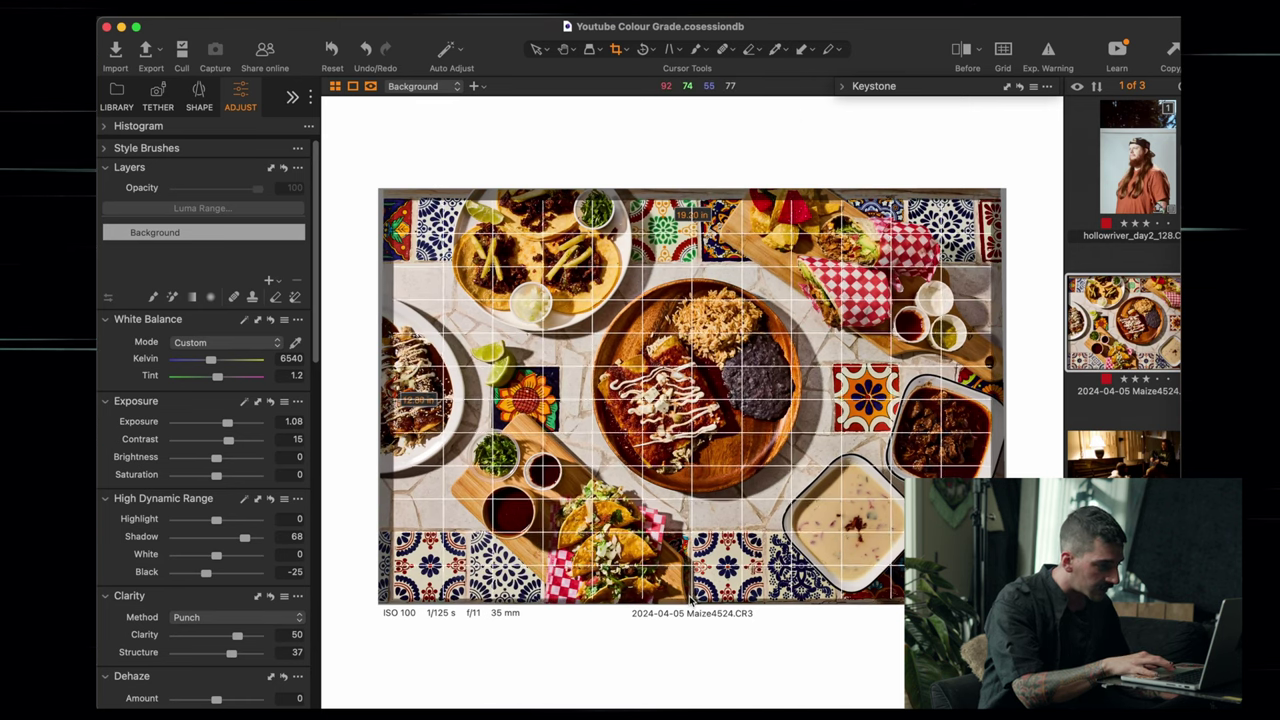
key(v)
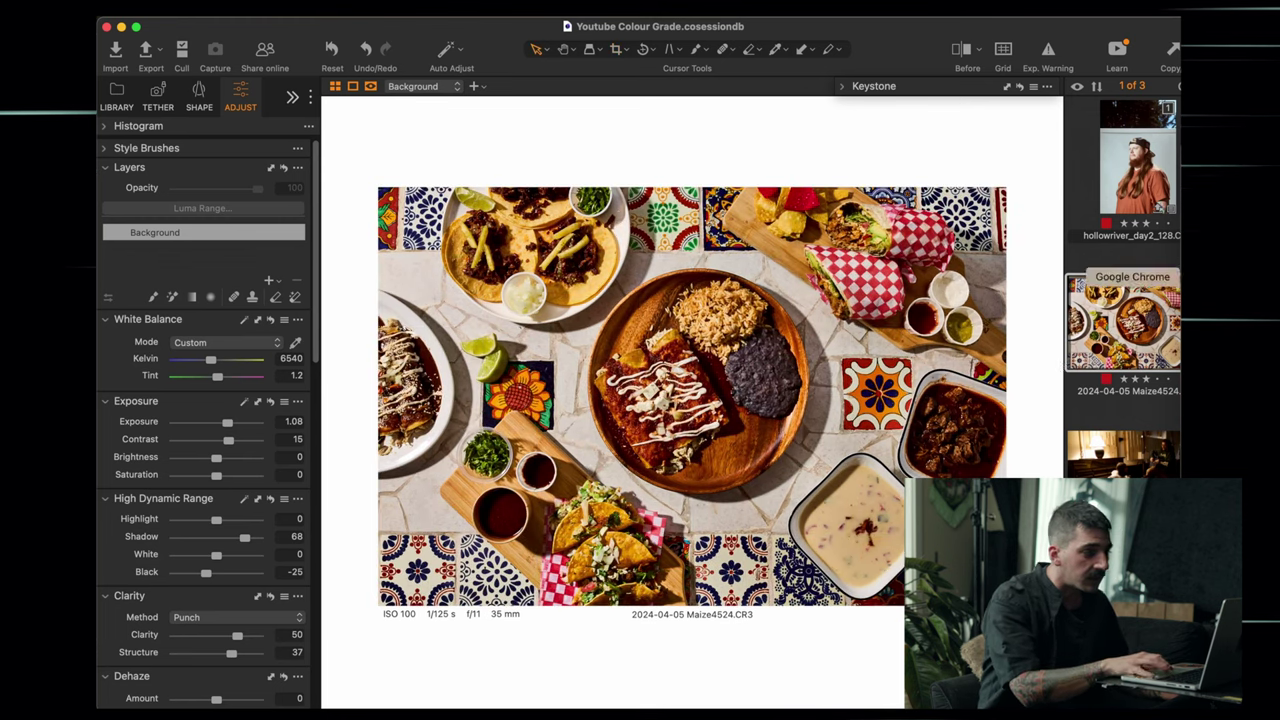
Step: Fine-tune the photo's horizontal keystone correction and readjust the crop around the tiled tabletop
click(873, 87)
mouse_move(960, 145)
mouse_down()
mouse_move(958, 130)
mouse_move(960, 148)
mouse_up()
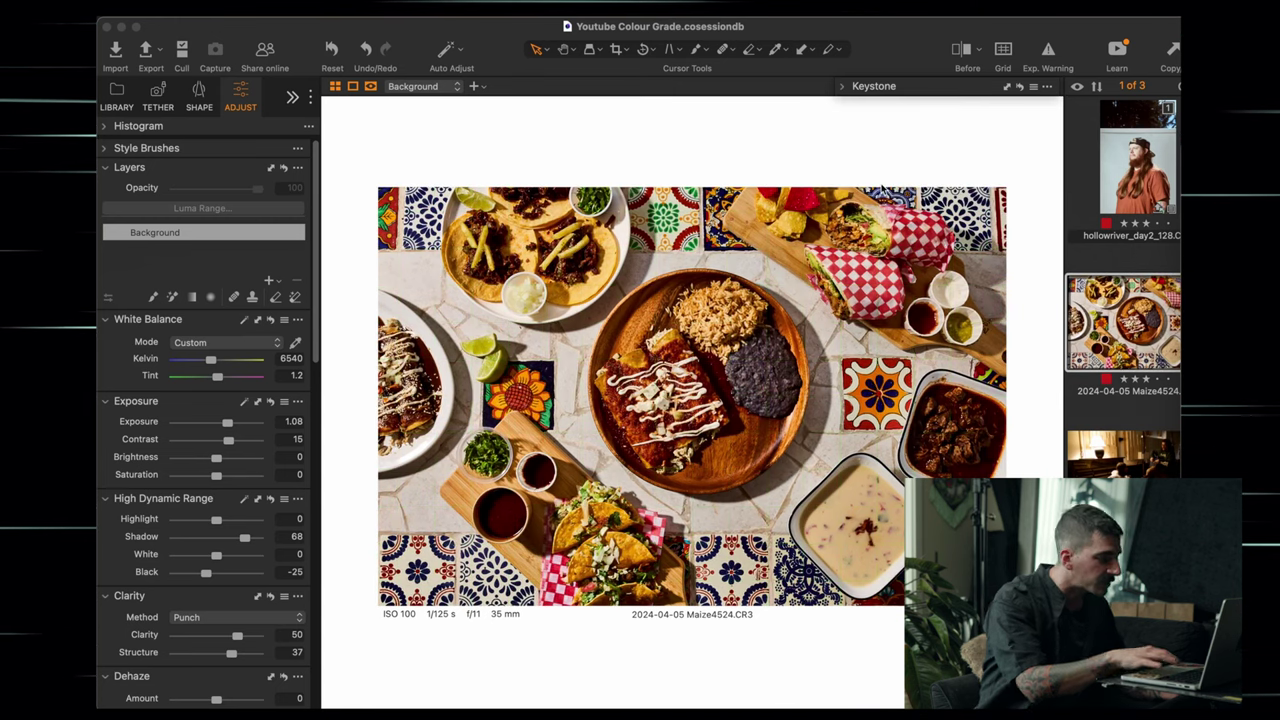
key(c)
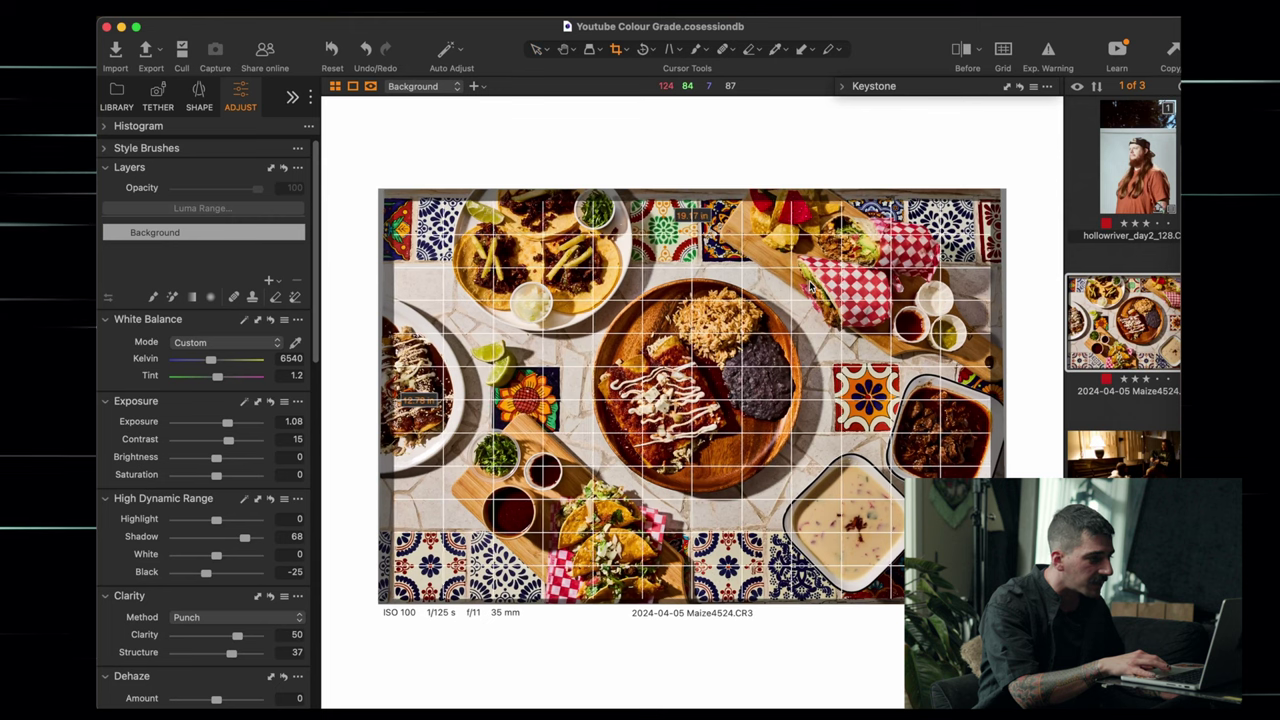
key(v)
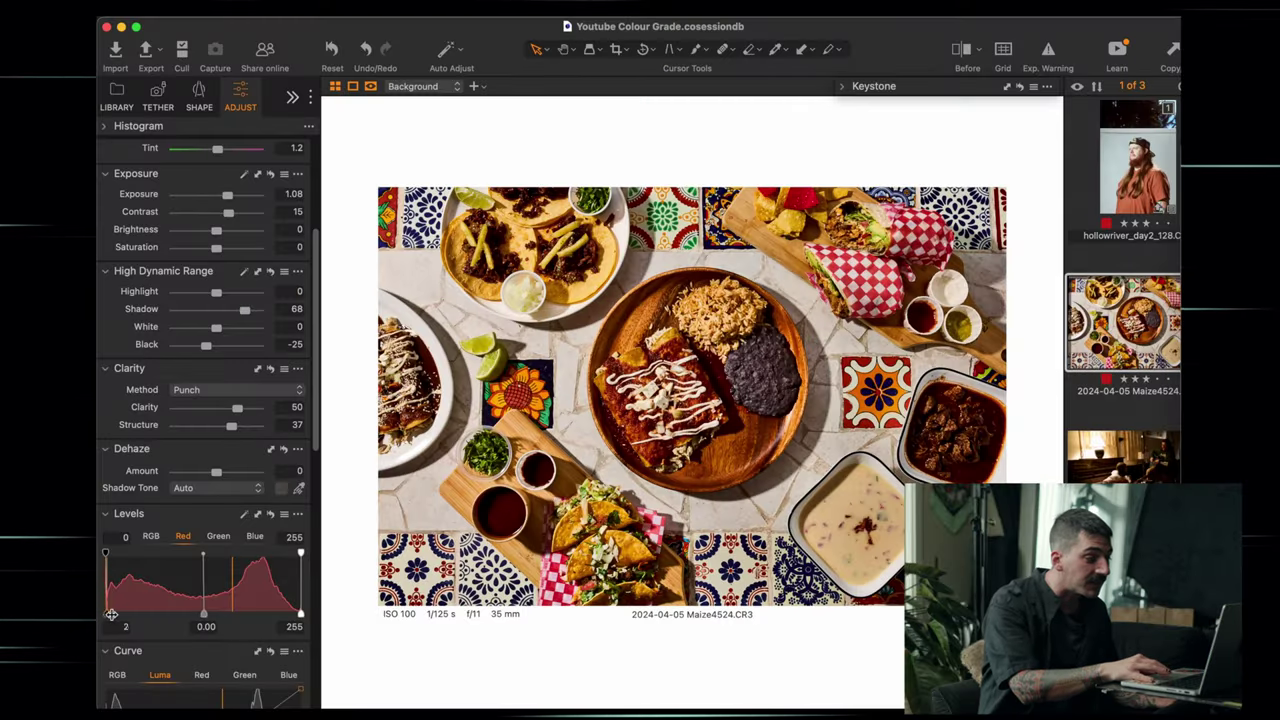
Step: Try moving the shadow point inward on the Red channel in Levels
drag(110, 613, 132, 613)
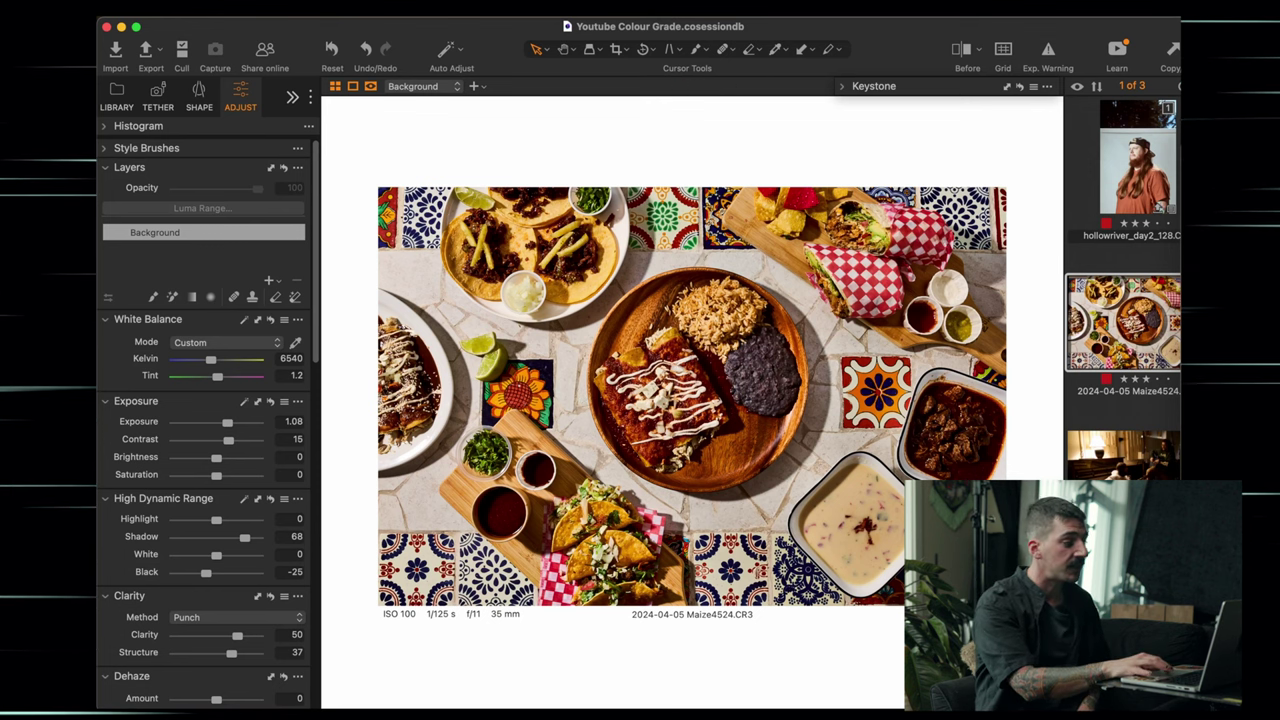
Step: Draw a linear gradient mask from the photo's right edge inward to the central plate, on a new adjustment layer
click(729, 52)
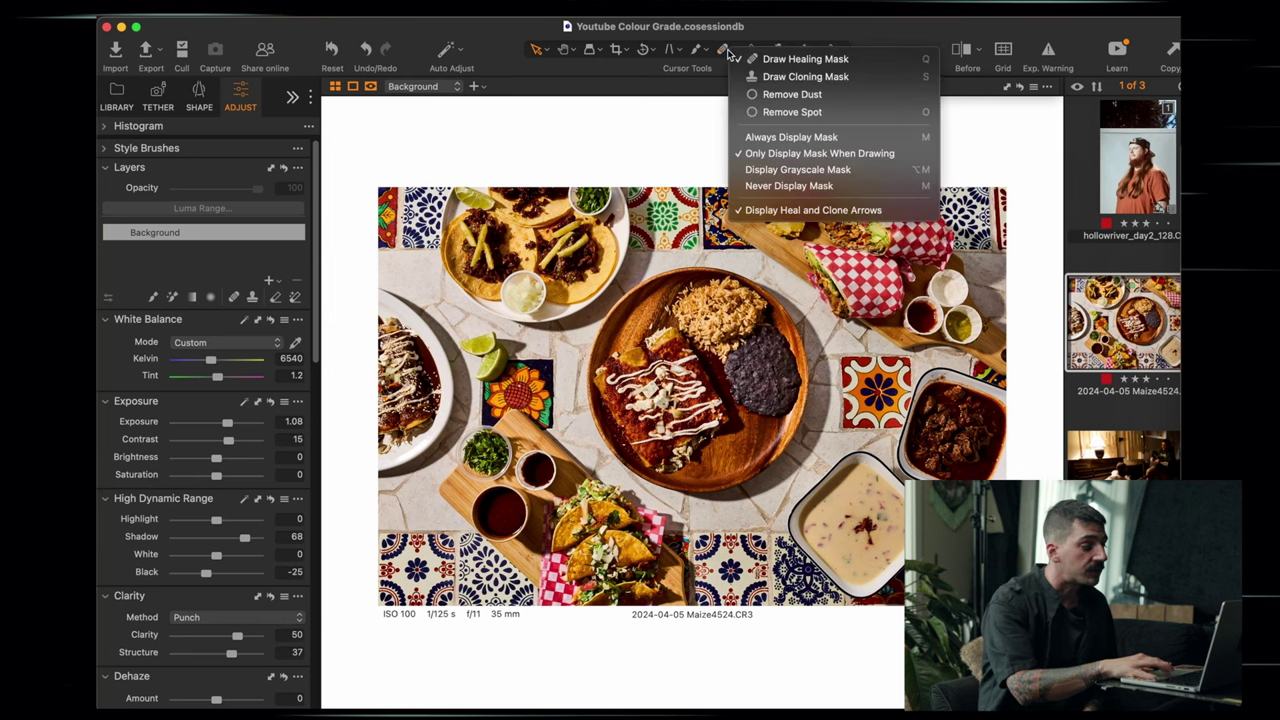
click(668, 52)
click(698, 52)
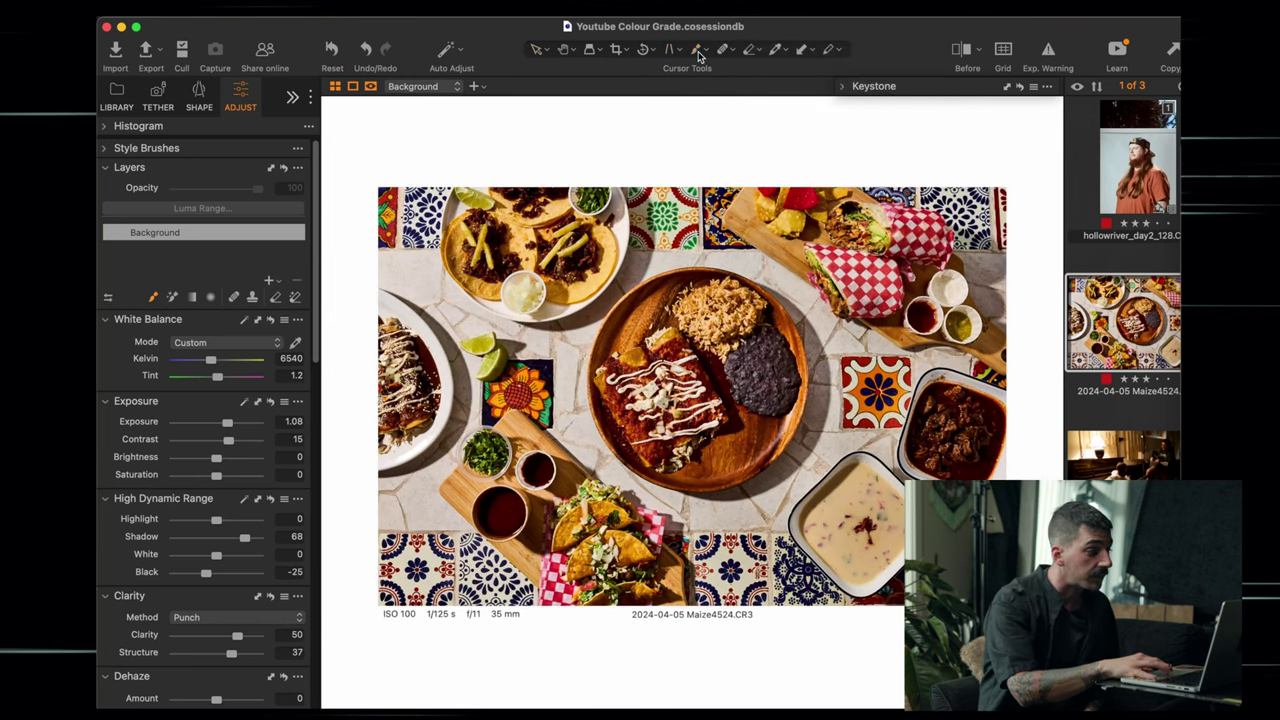
click(704, 52)
click(760, 94)
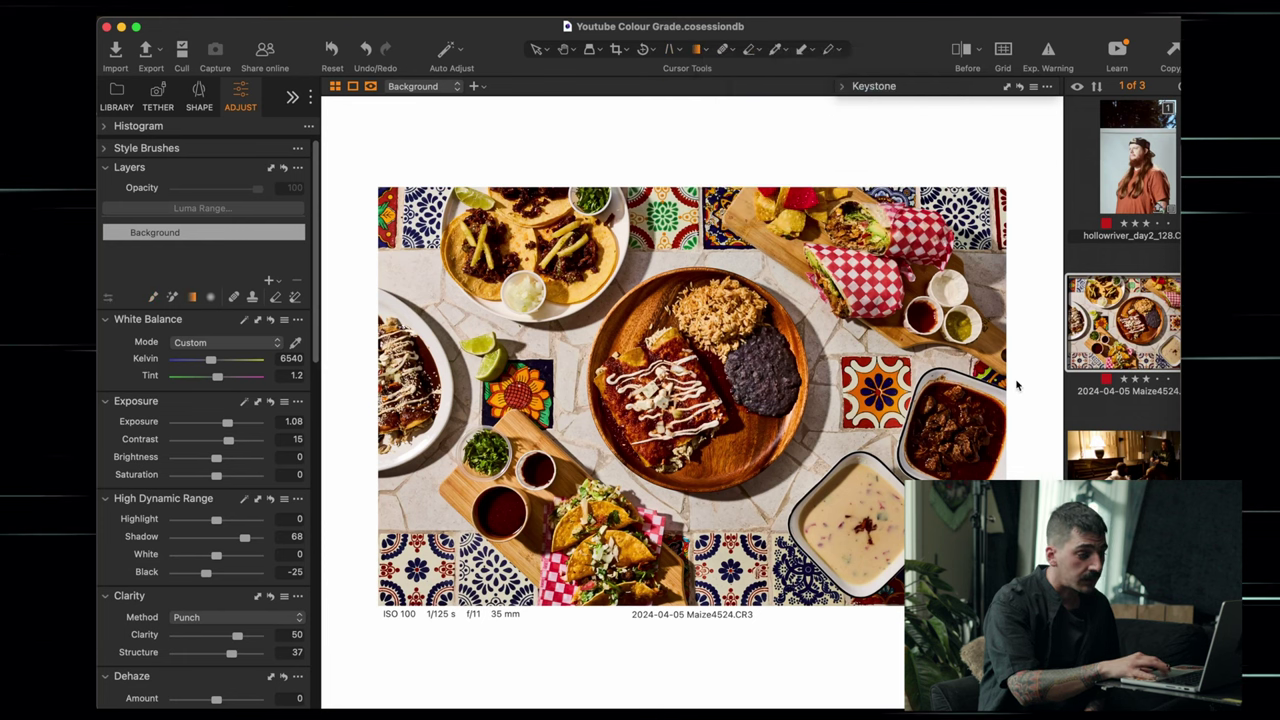
drag(1008, 385, 705, 385)
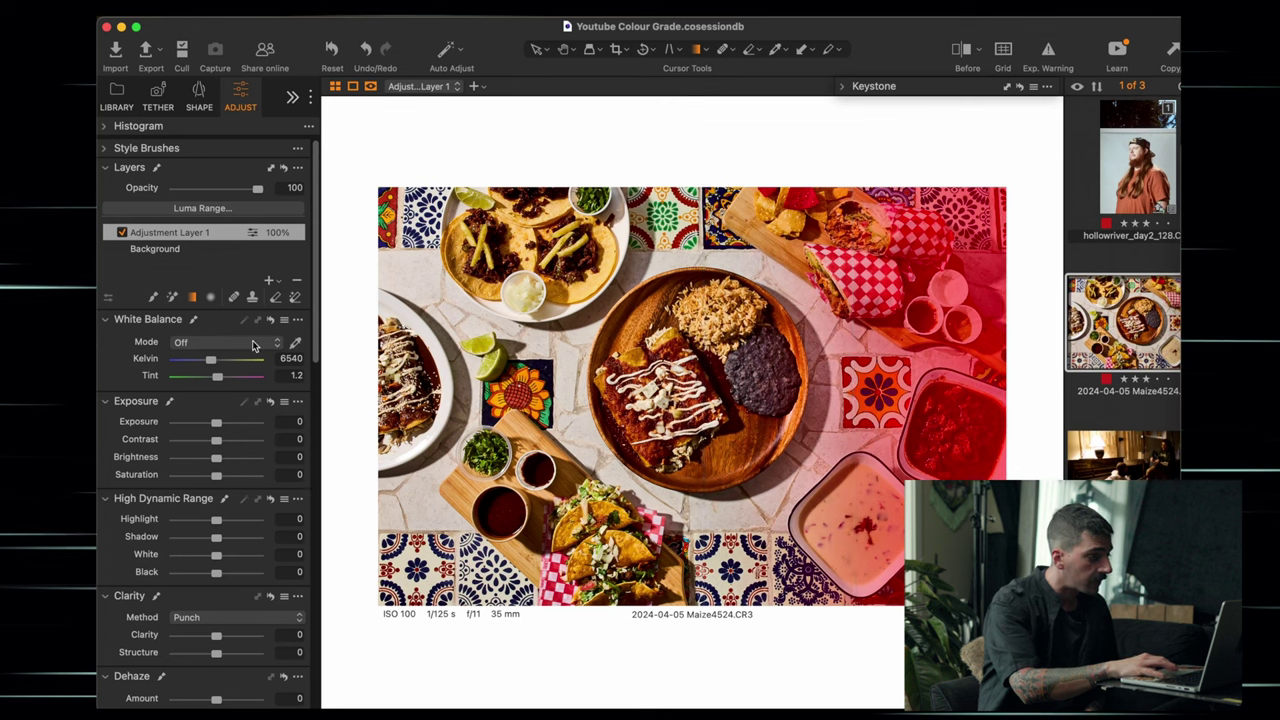
Step: Brighten the gradient layer with Exposure 0.35 and Shadow 65, then toggle the layer off and on to compare
drag(234, 537, 272, 541)
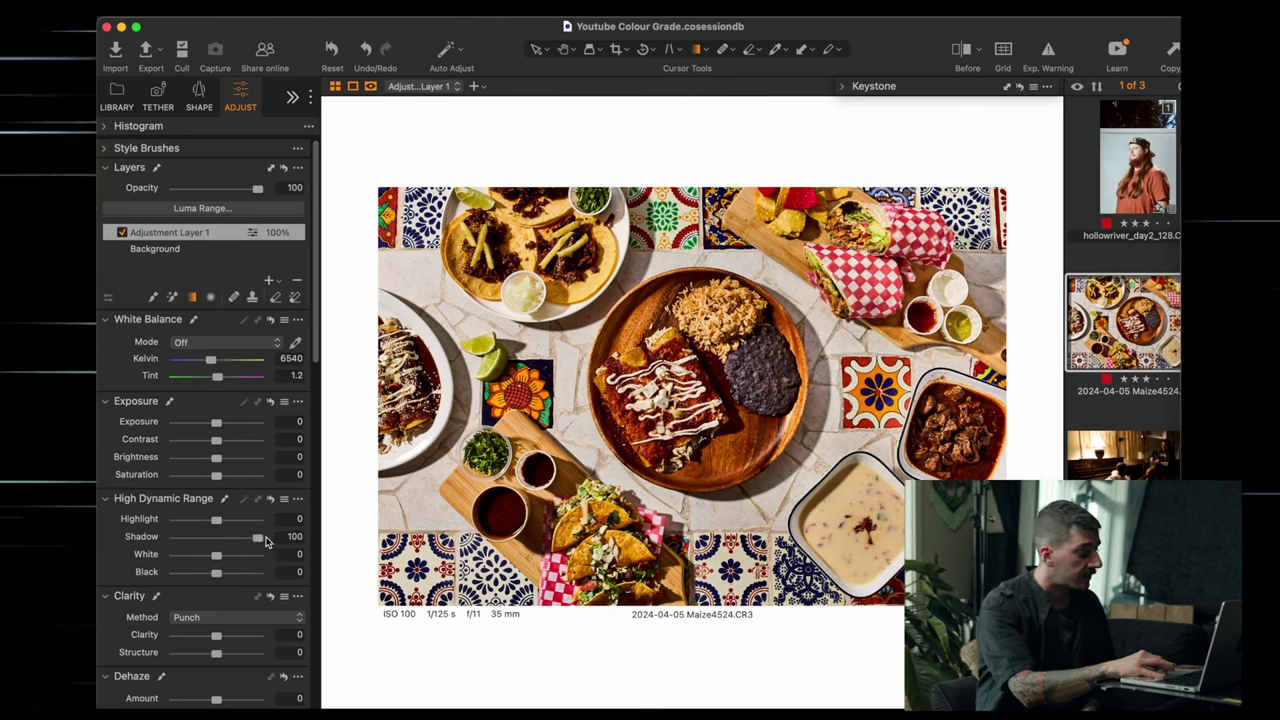
drag(215, 423, 219, 423)
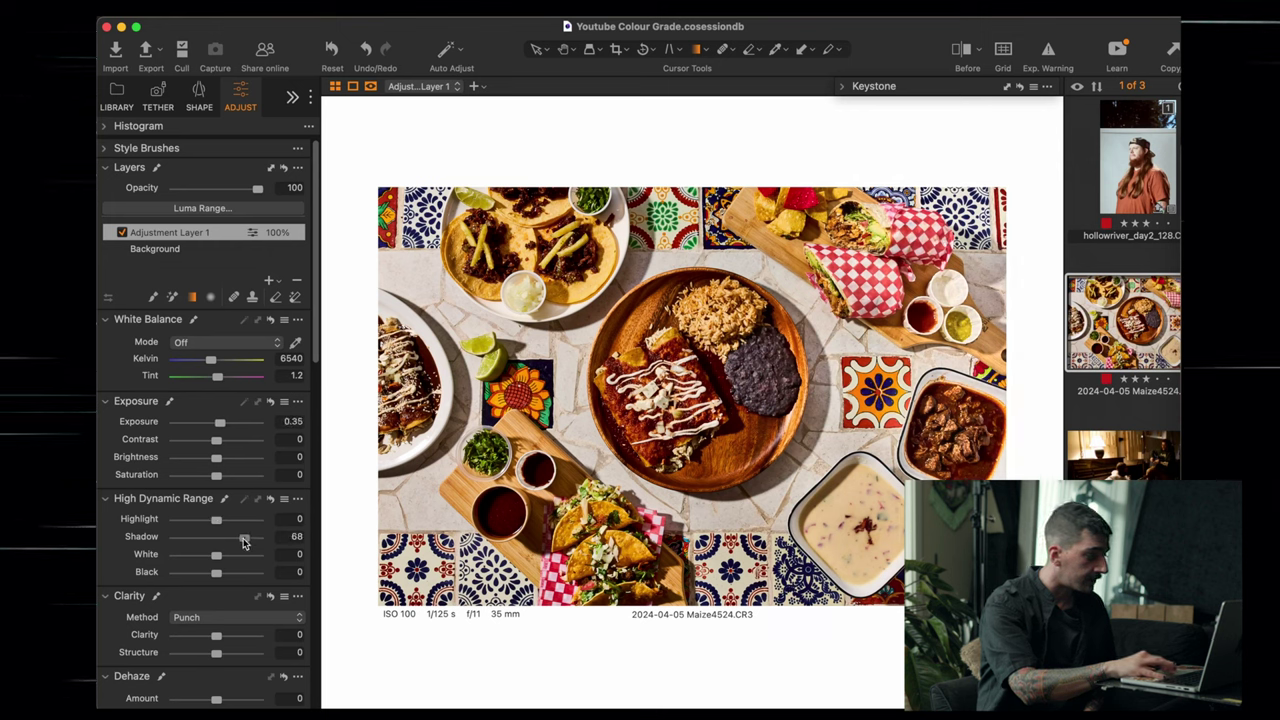
drag(243, 537, 244, 537)
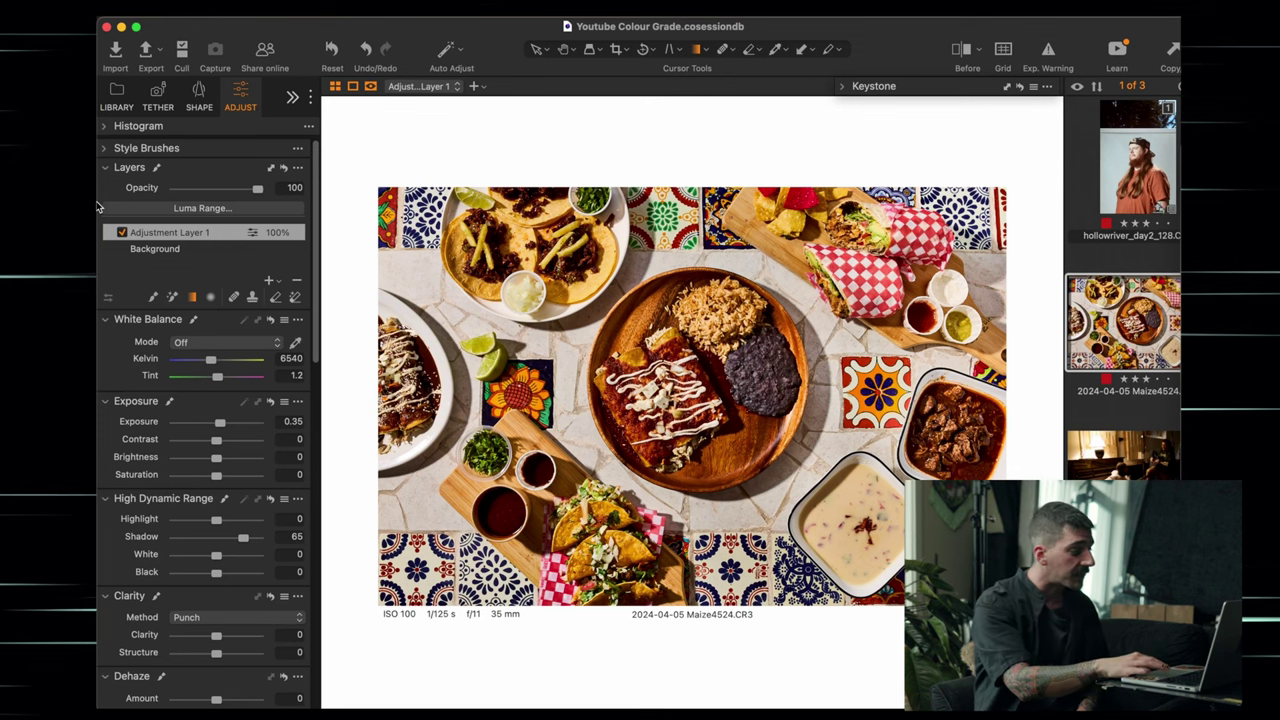
click(122, 233)
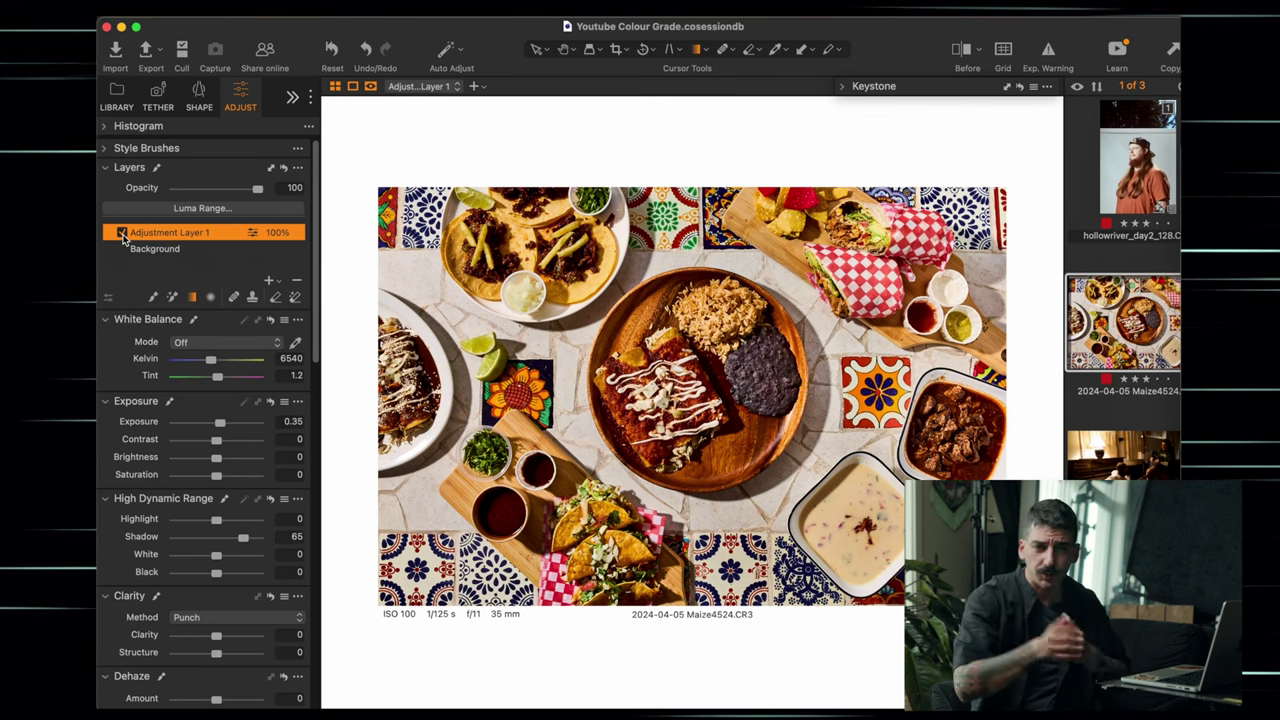
click(122, 233)
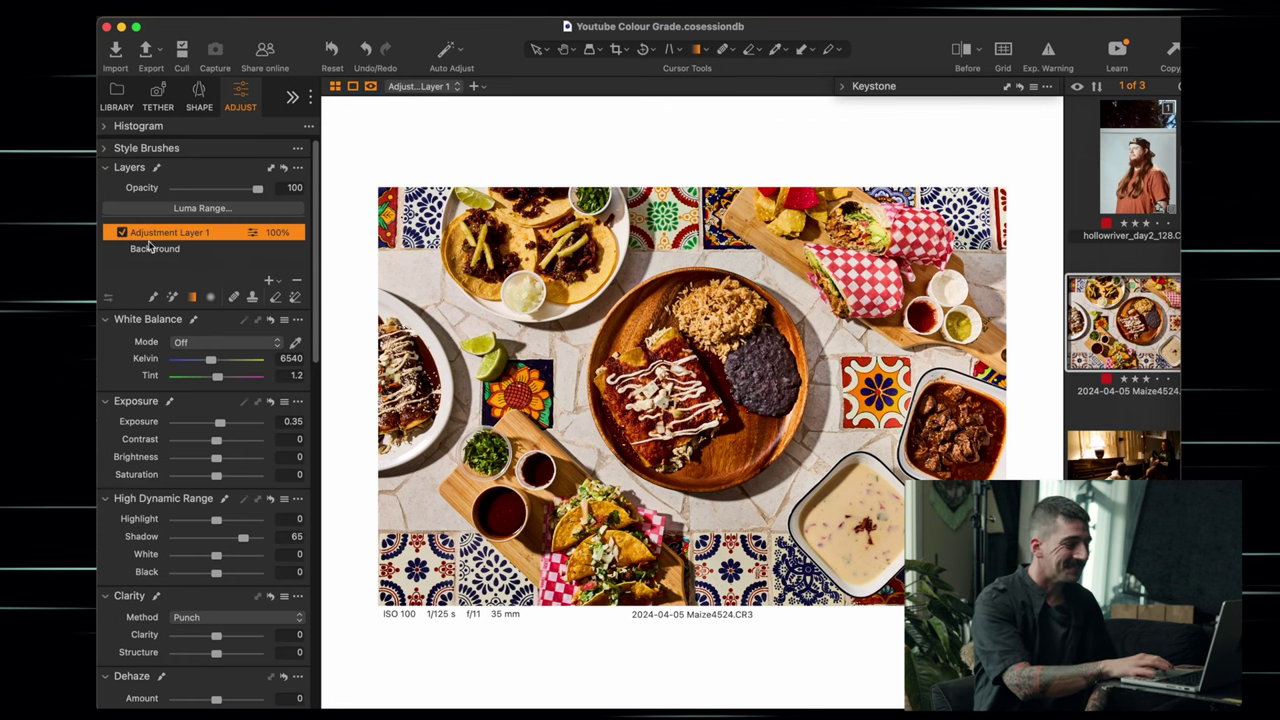